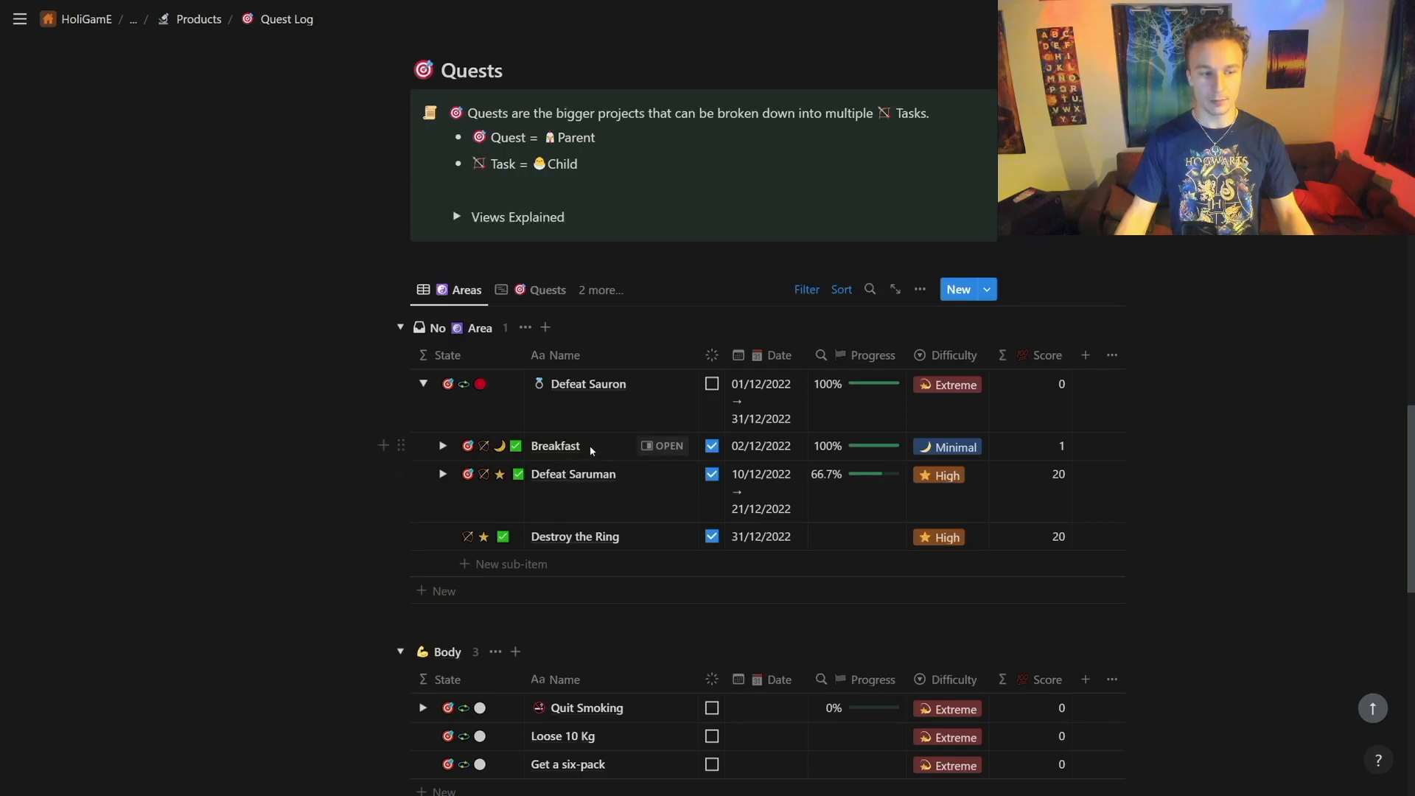
Expand the Breakfast and Defeat Saruman sub-items under Defeat Sauron and mark the Destroy the Ring task as not done
left_click(443, 446)
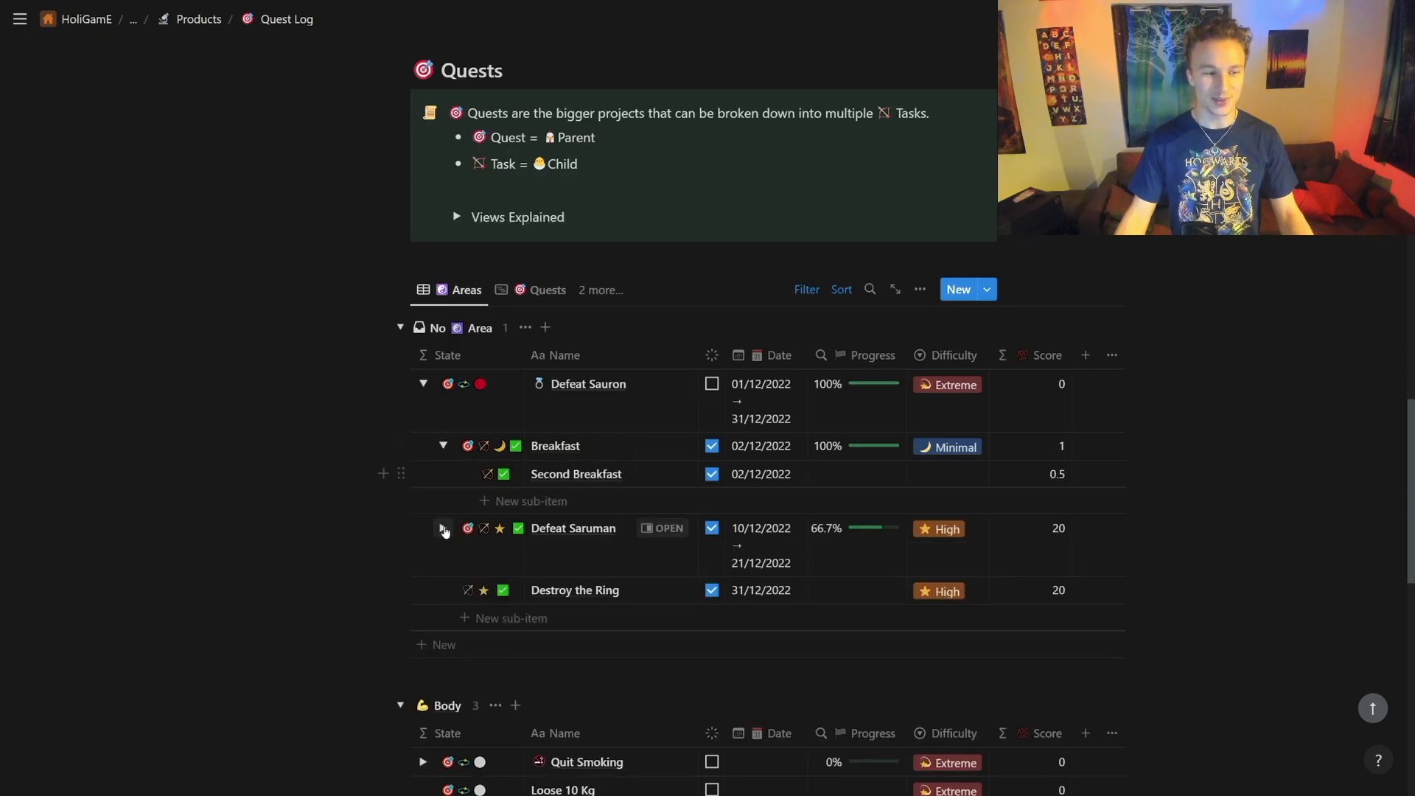
left_click(443, 528)
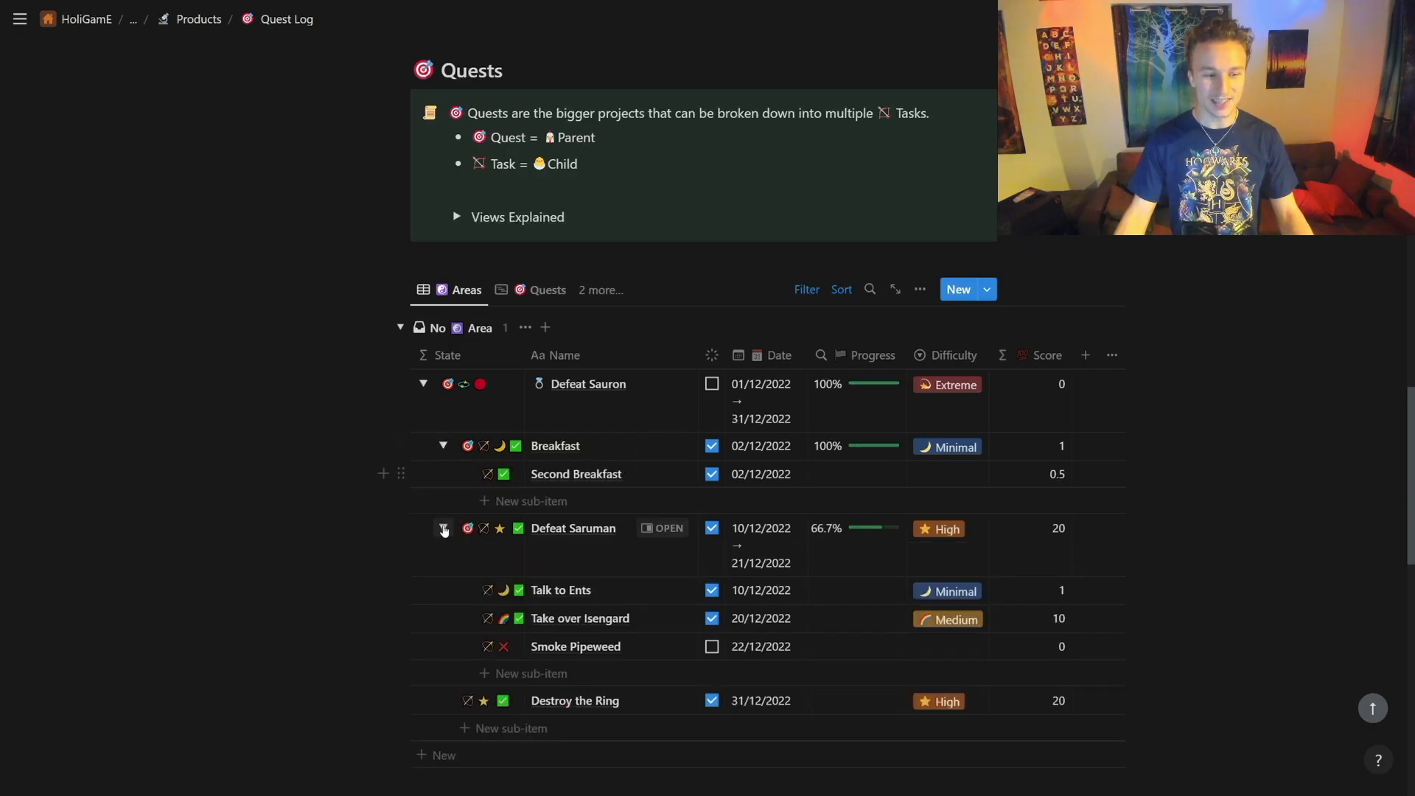
left_click(712, 701)
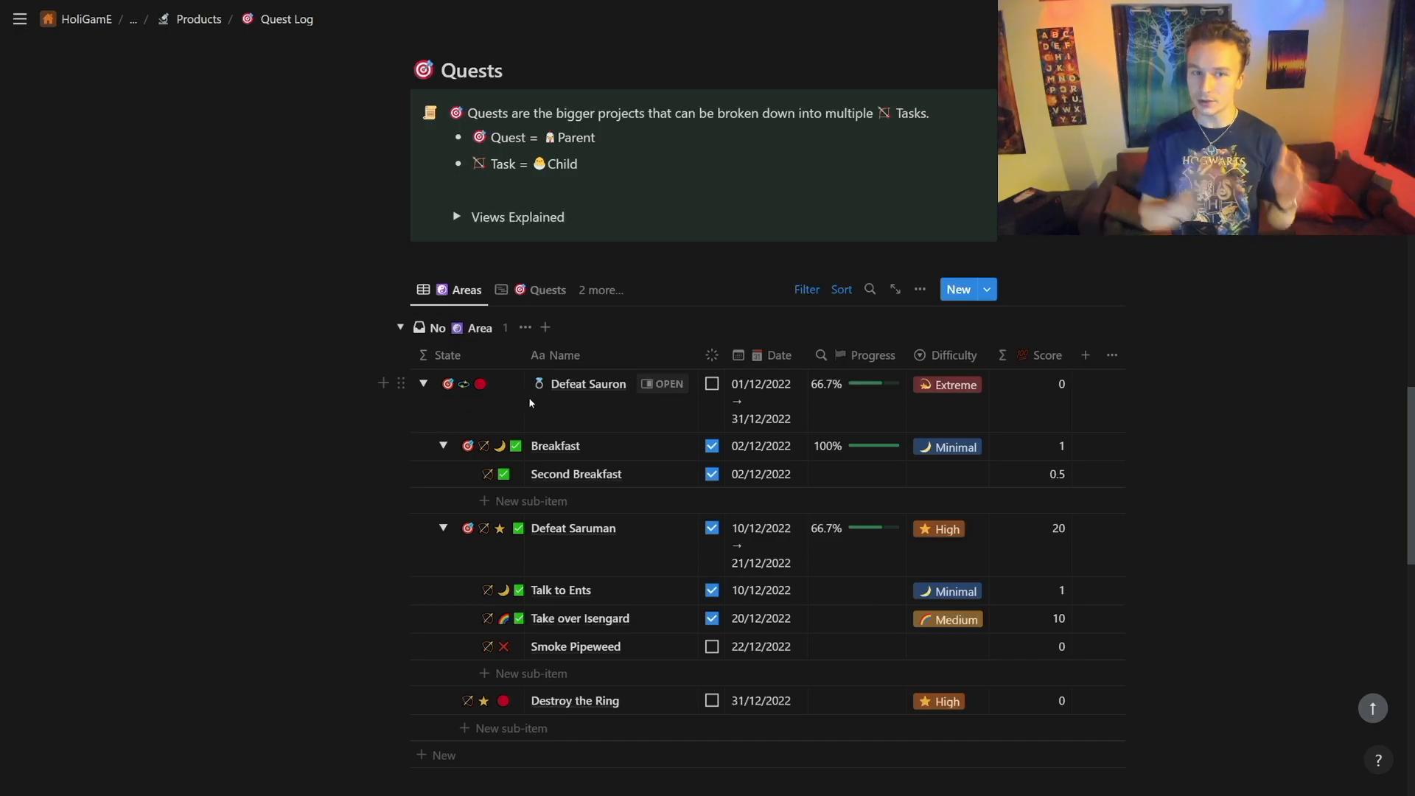
left_click(424, 386)
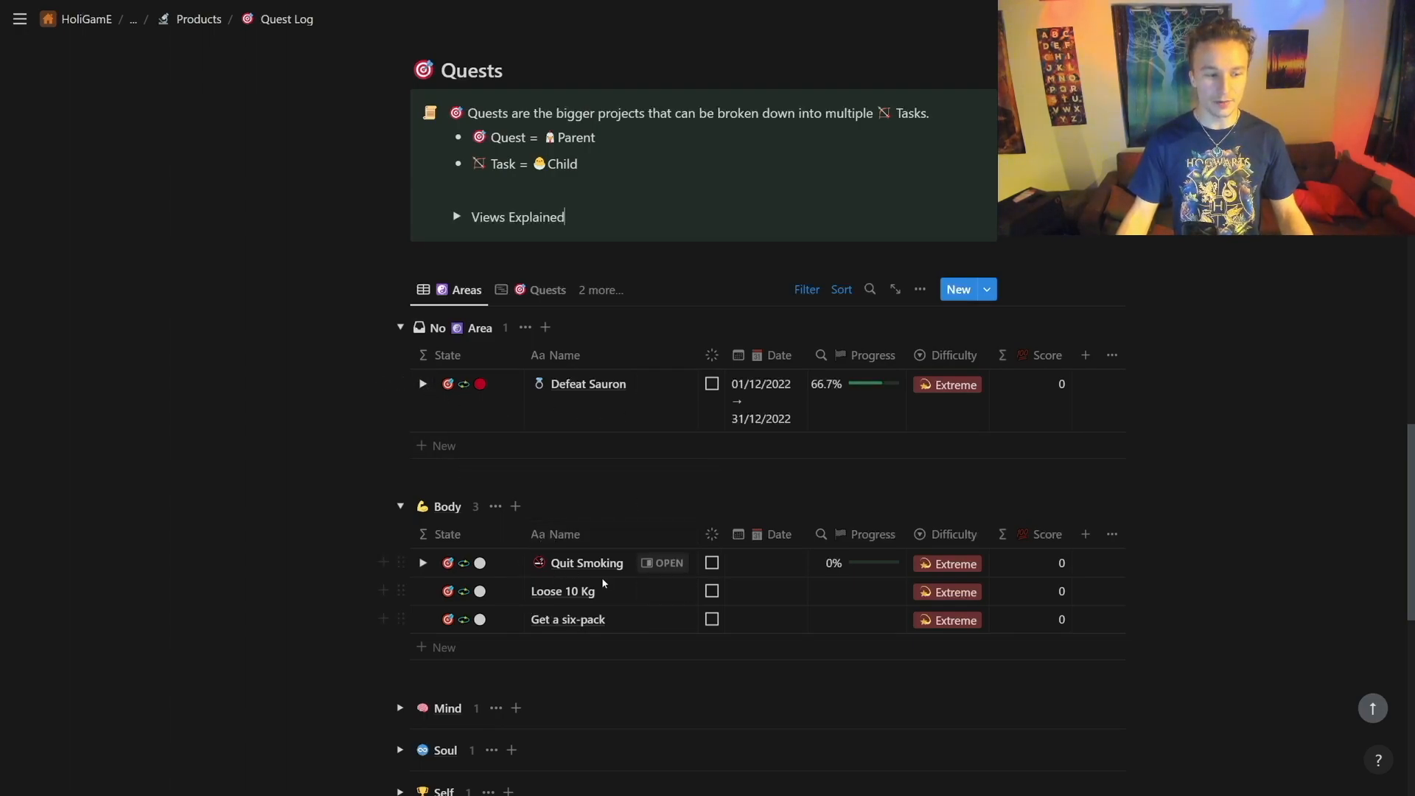
Mark the Body quests Quit Smoking, Loose 10 Kg and Get a six-pack as done and check the Body area's score
left_click(713, 563)
left_click(712, 591)
left_click(712, 619)
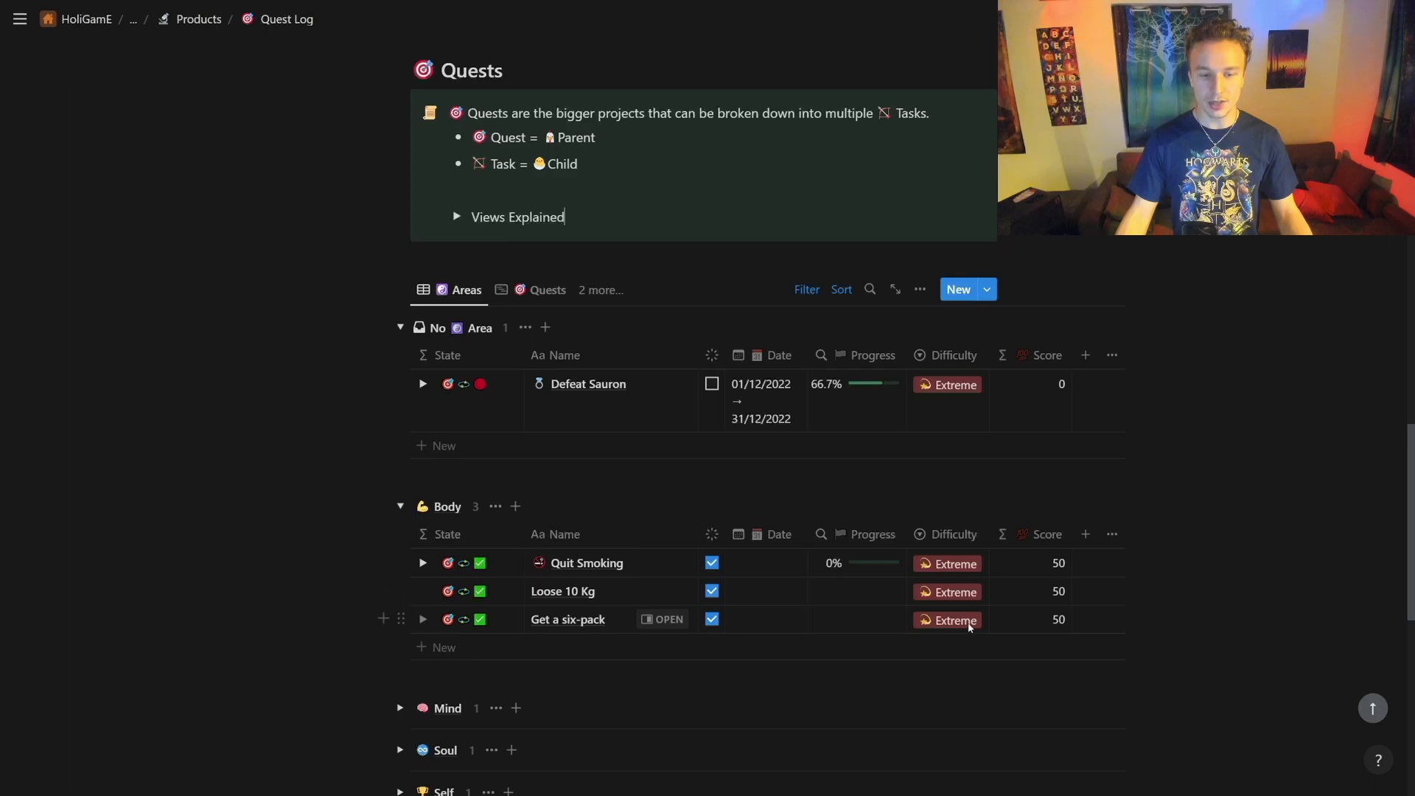
scroll(898, 587, "up", 4)
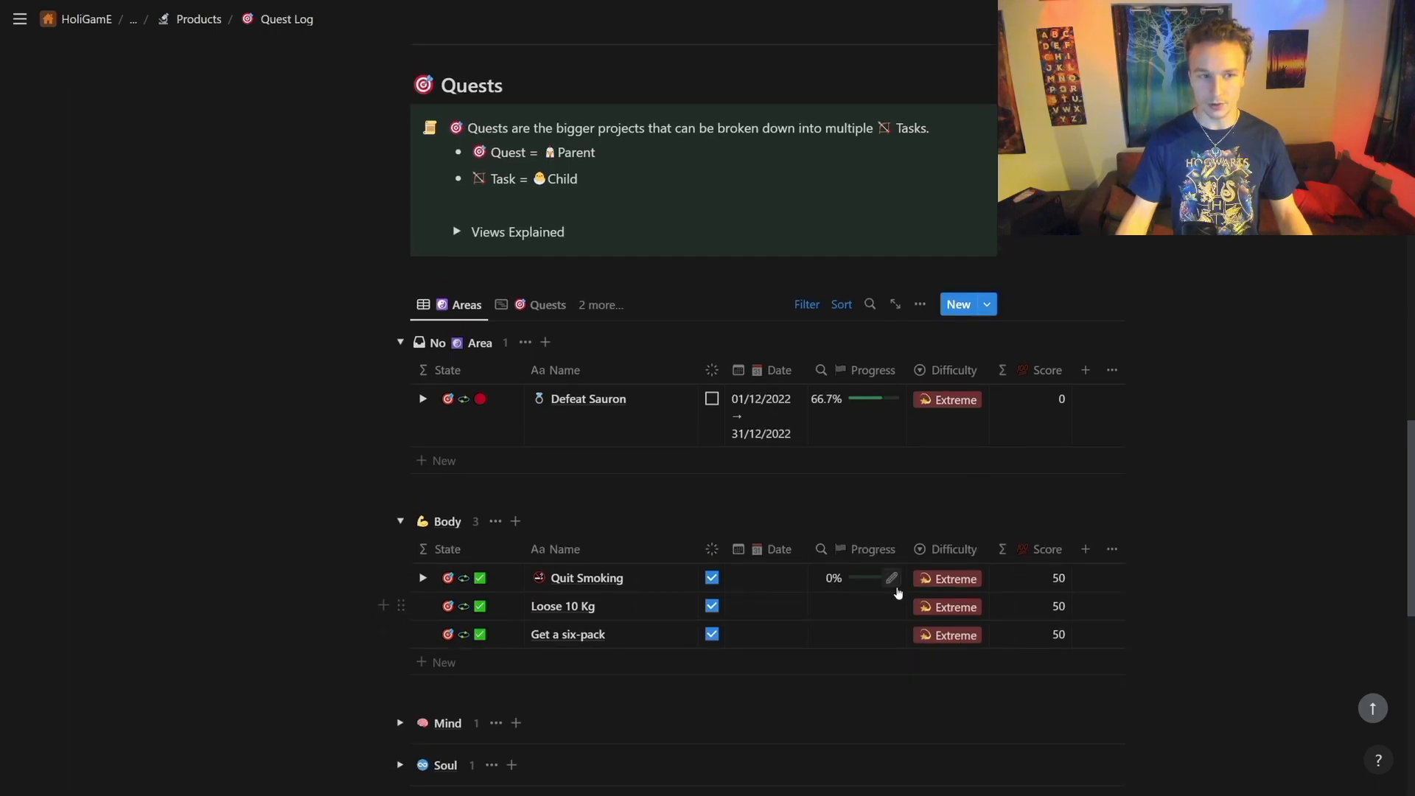
scroll(898, 587, "up", 8)
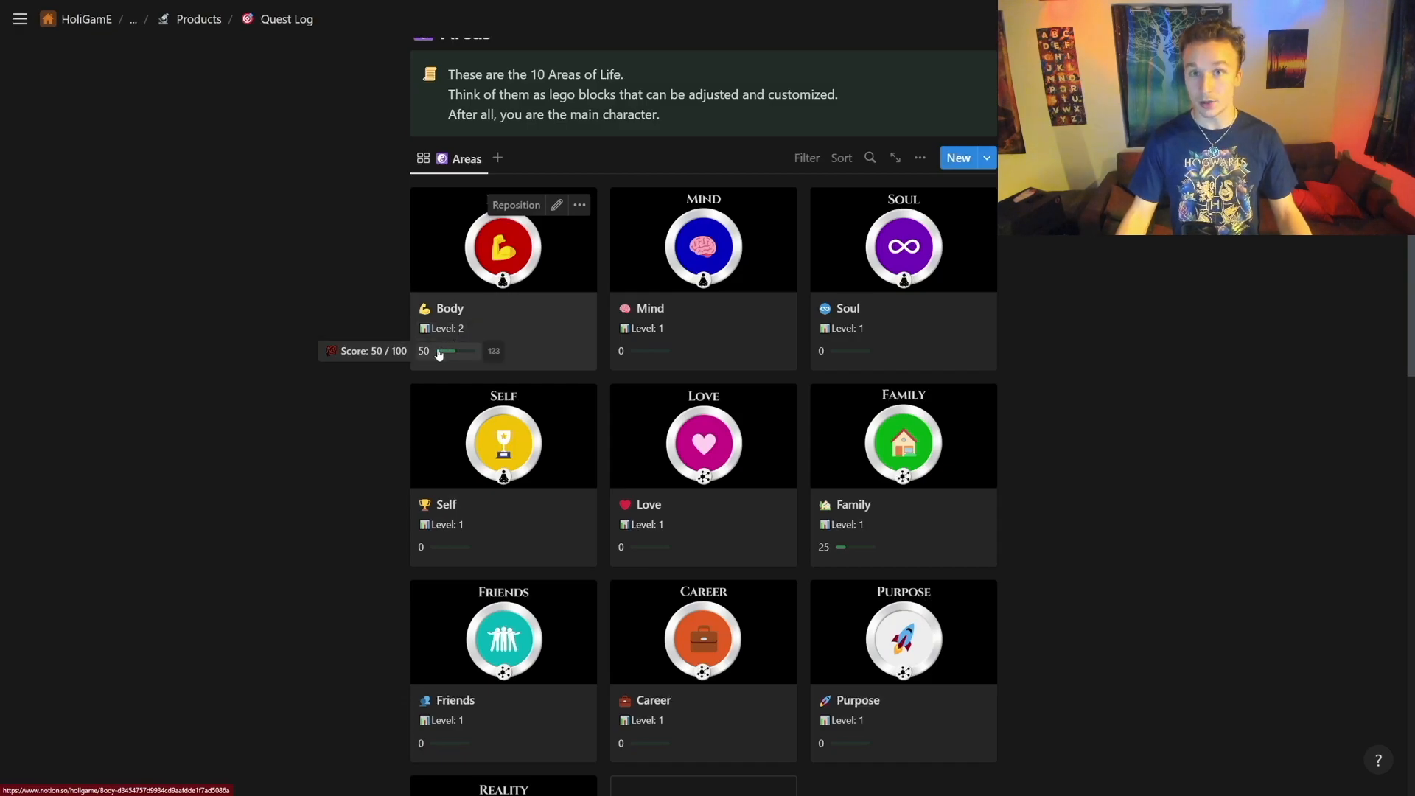
Expand the Quit Smoking quest and mark Week 1 No Smoking and its Day 1 and Day 2 tasks as done
scroll(438, 354, "down", 10)
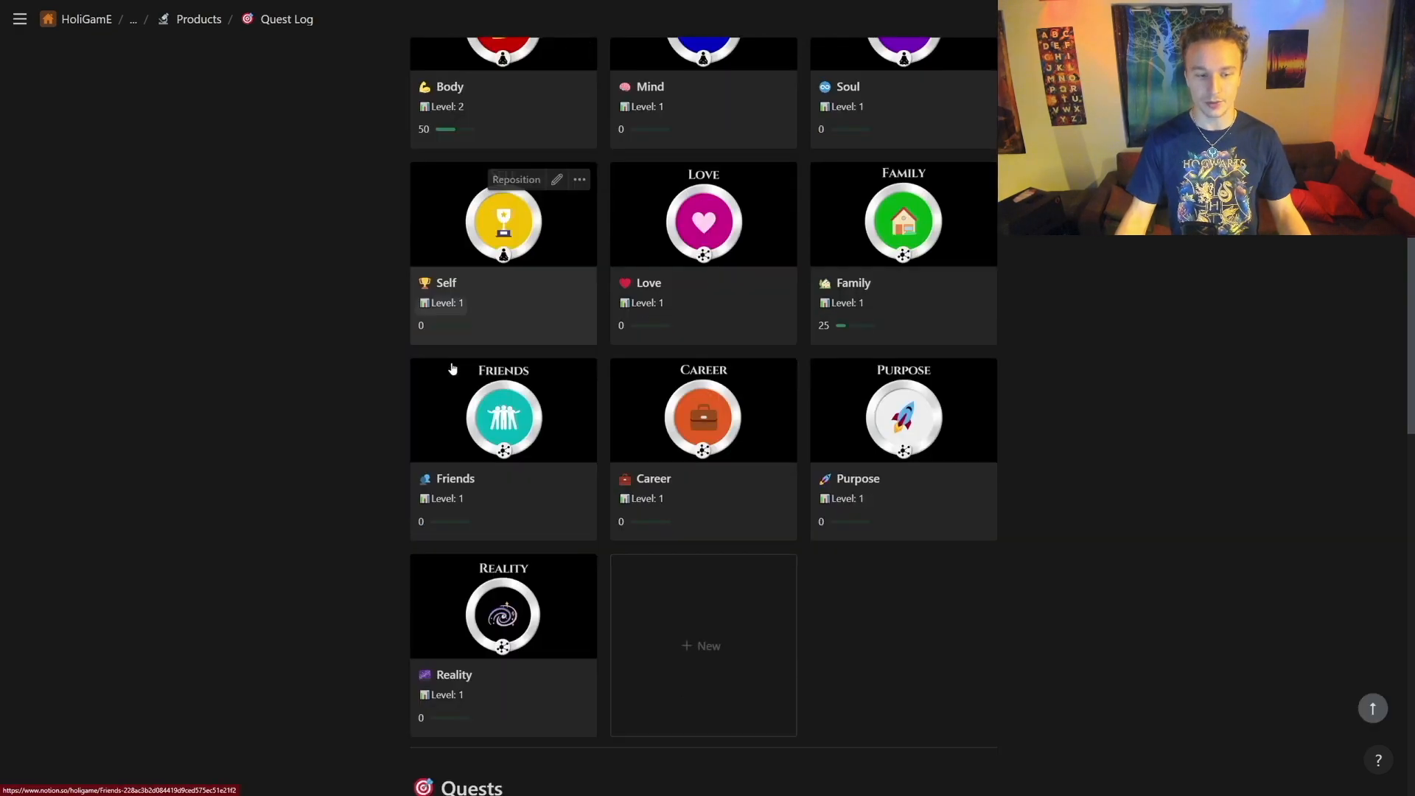
scroll(476, 425, "down", 4)
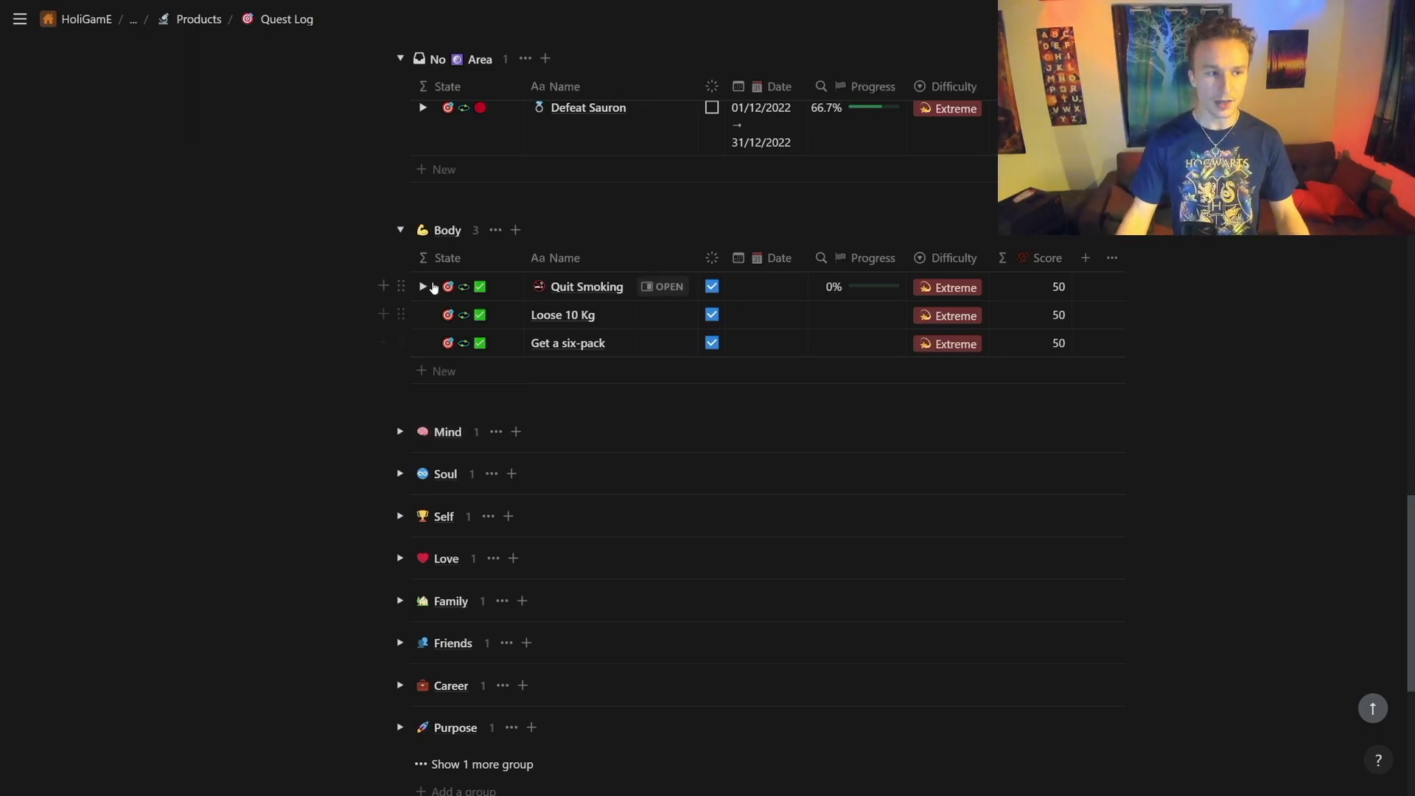
left_click(423, 287)
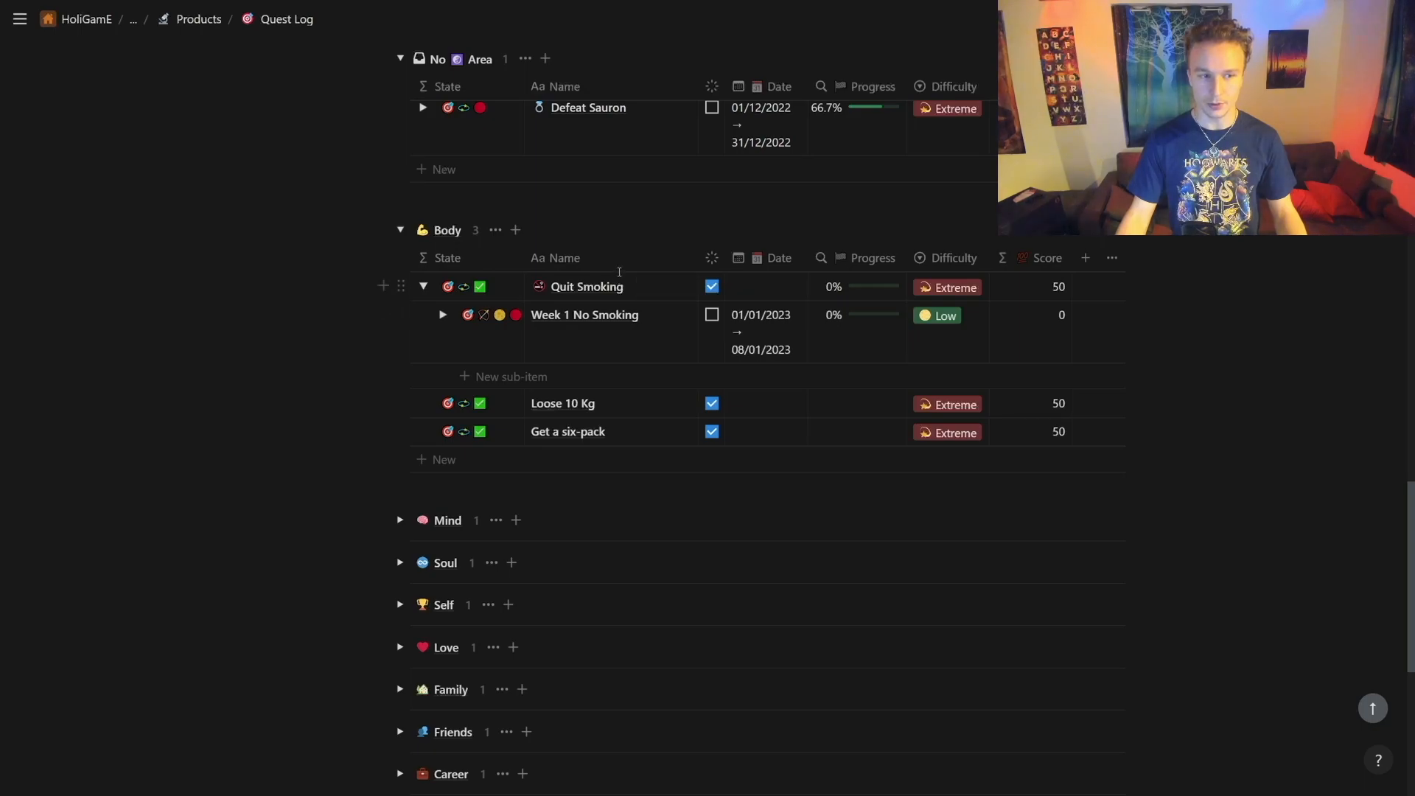
left_click(443, 316)
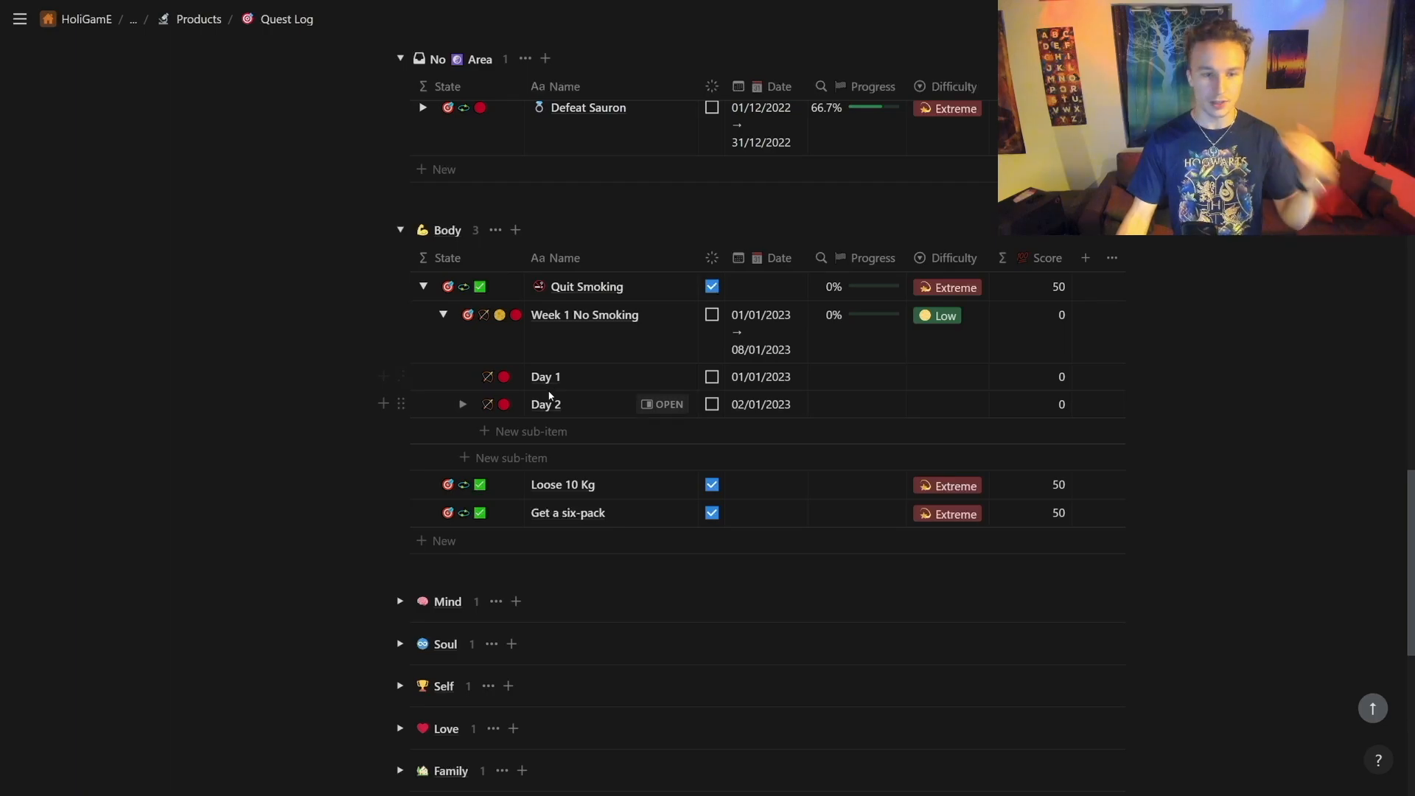
left_click(712, 315)
left_click(712, 377)
left_click(712, 404)
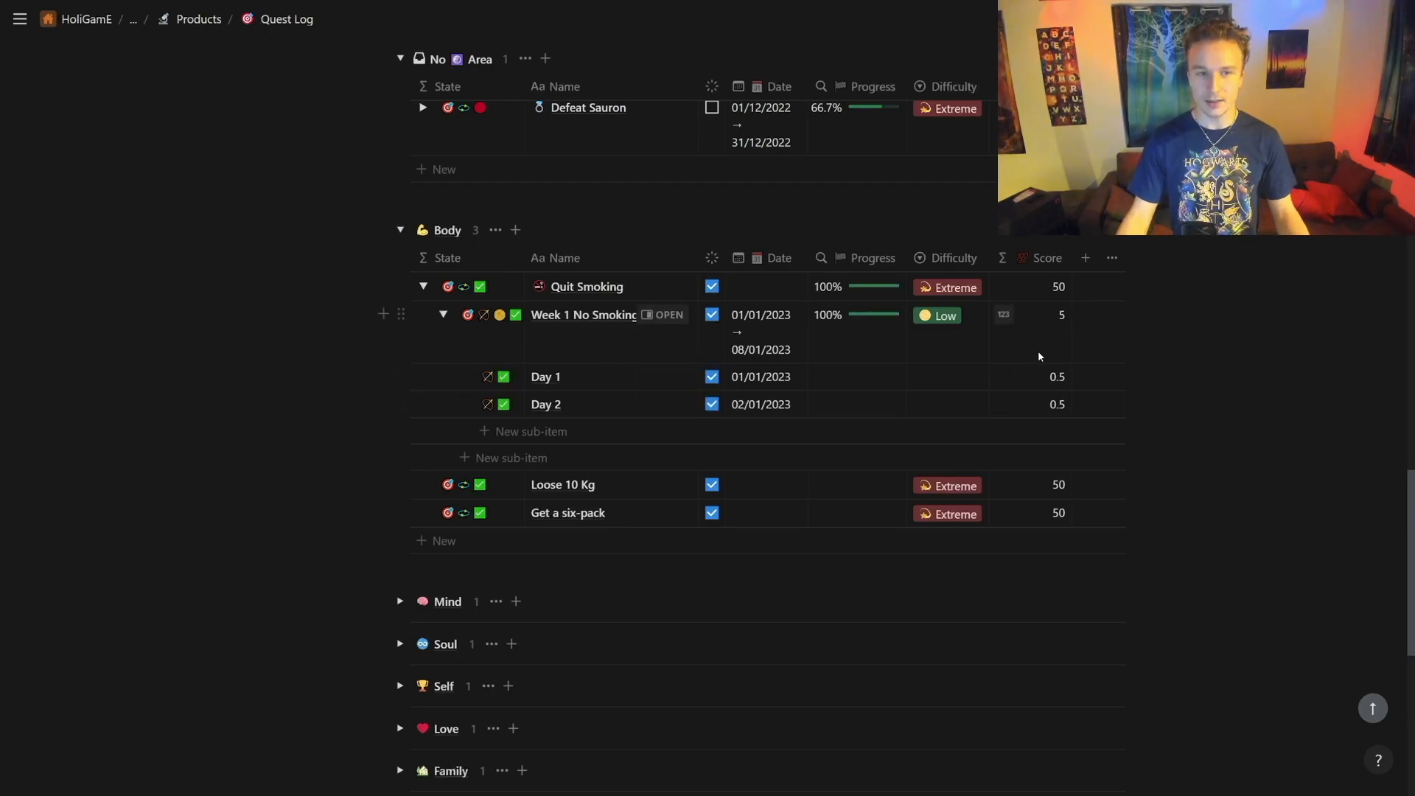
Open the Body area page from the Areas gallery and view its quests grouped by status
scroll(1040, 356, "up", 15)
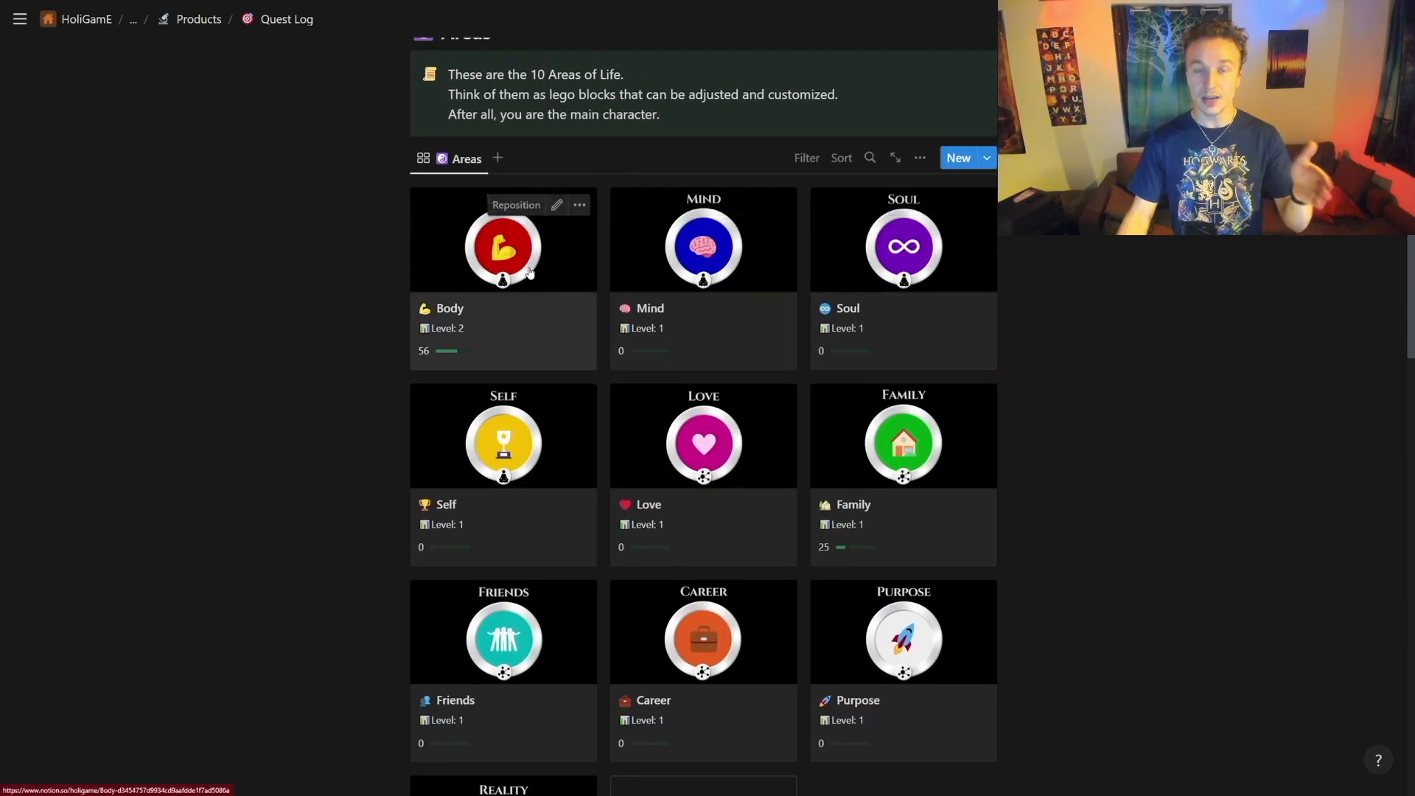
left_click(435, 267)
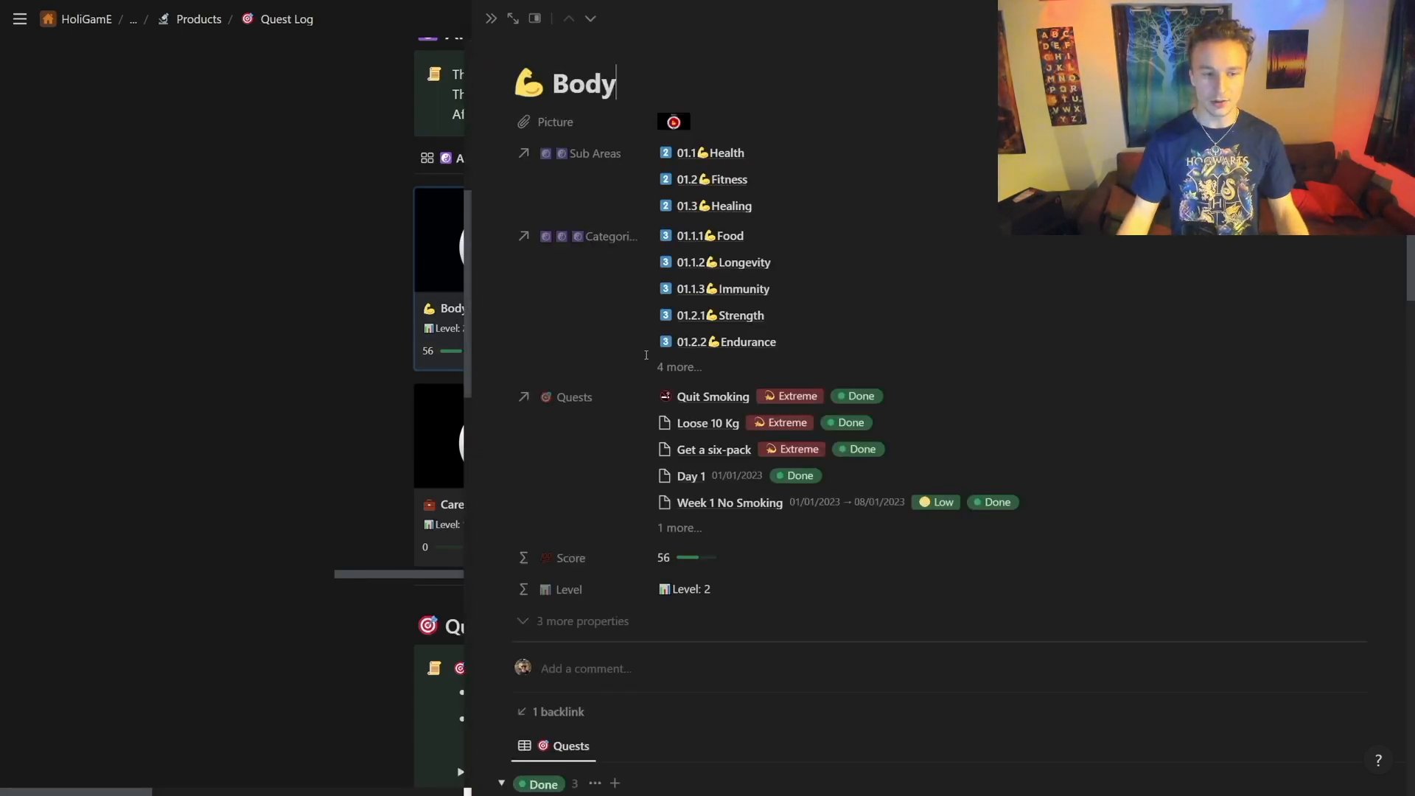
scroll(632, 369, "down", 5)
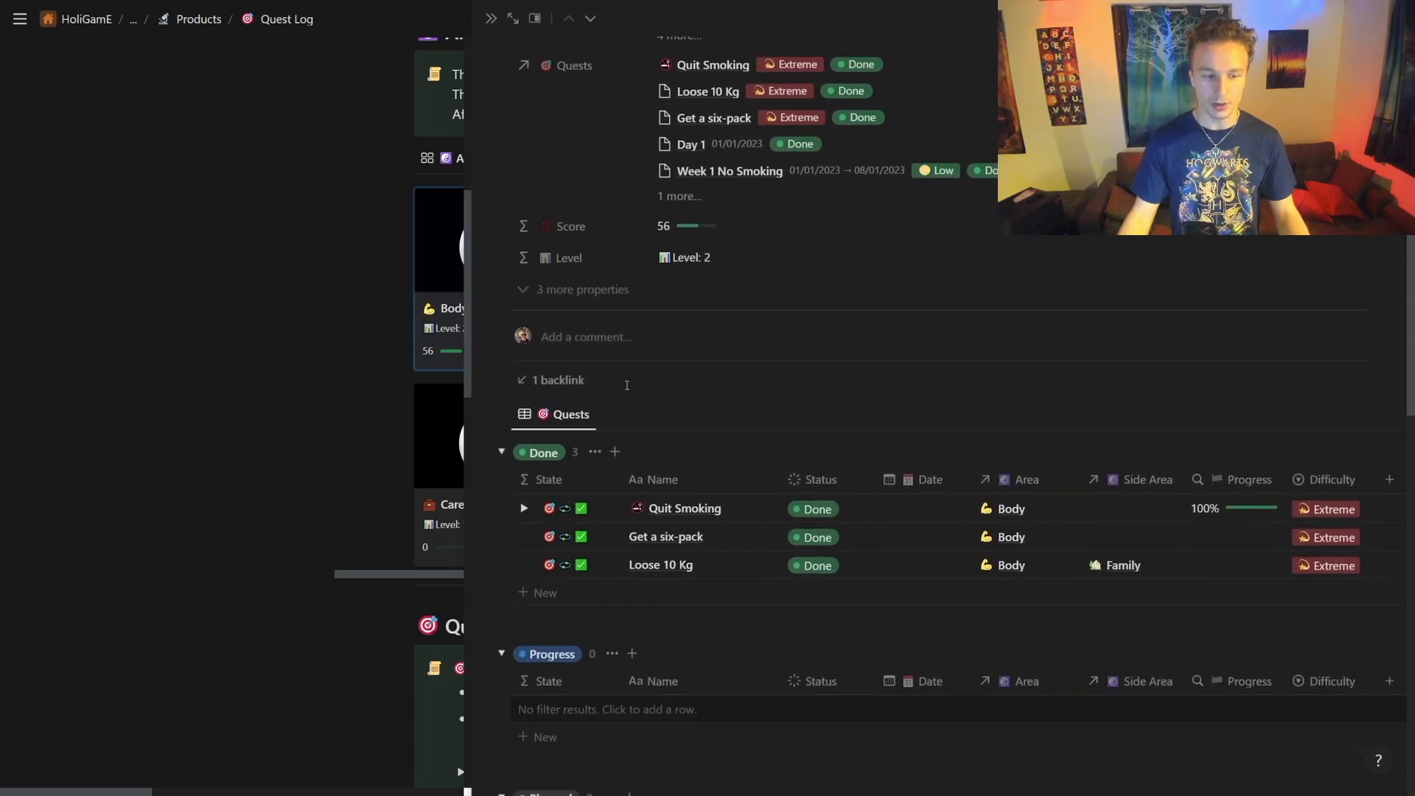
scroll(626, 385, "down", 2)
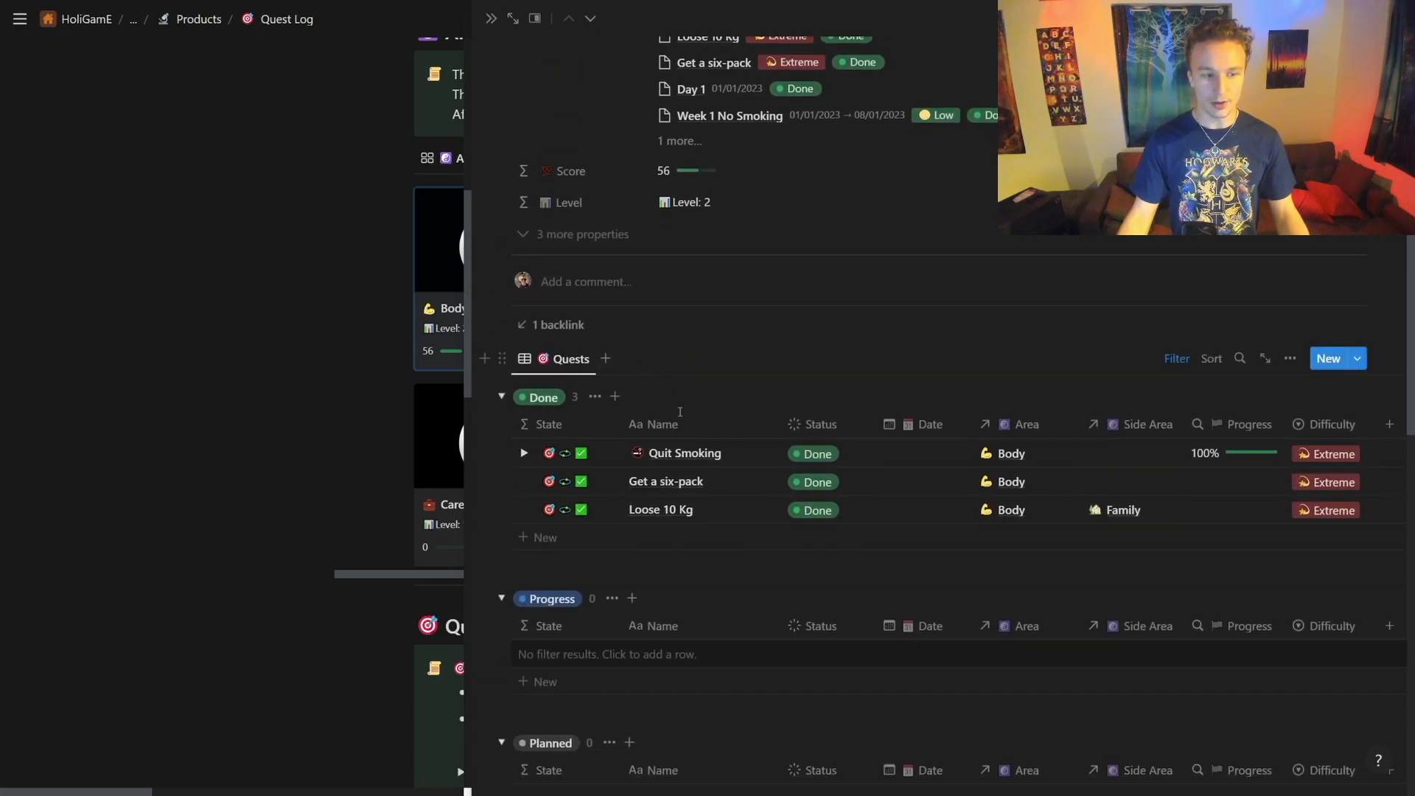
scroll(619, 542, "down", 2)
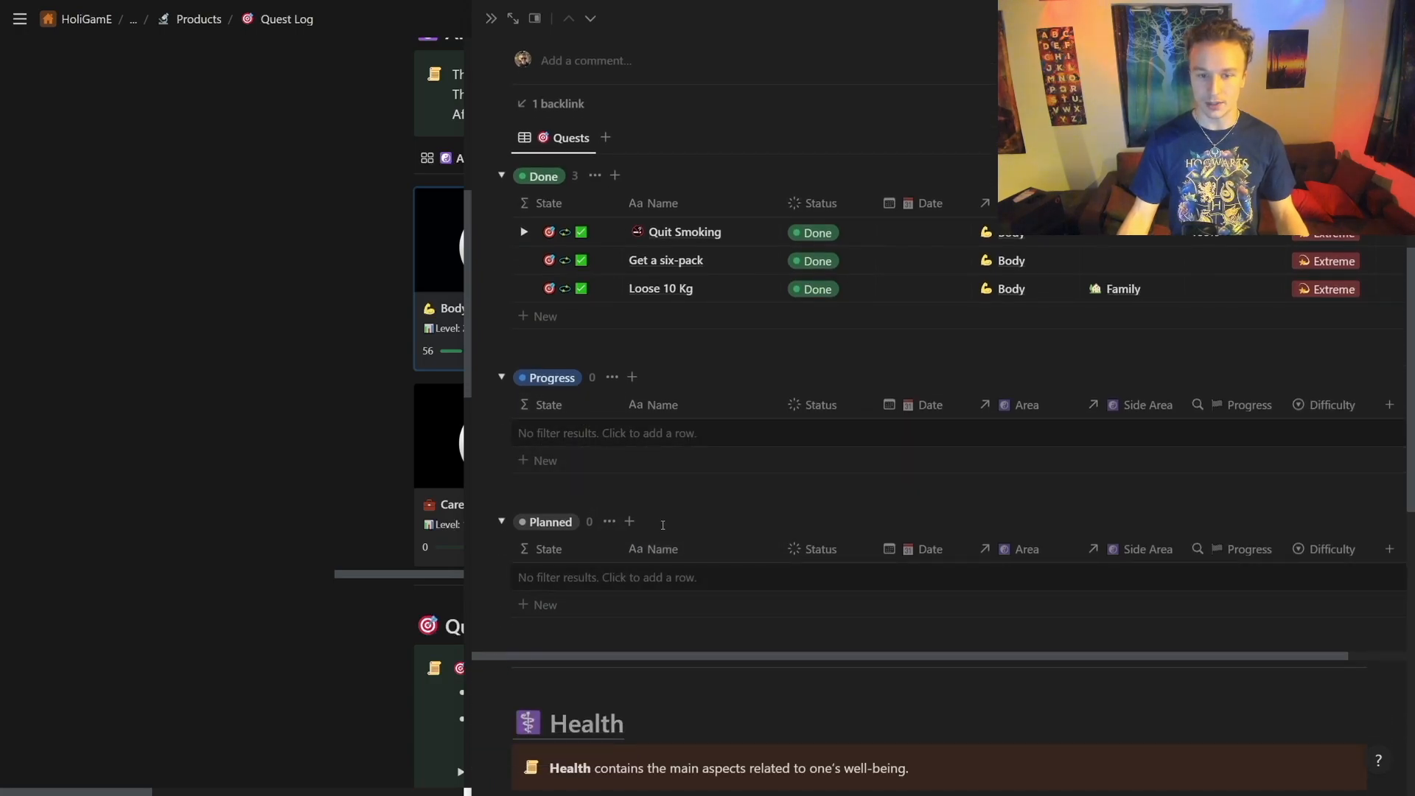
Set the status of Get a six-pack to Progress and of Loose 10 Kg to Planned
left_click(809, 263)
left_click(831, 382)
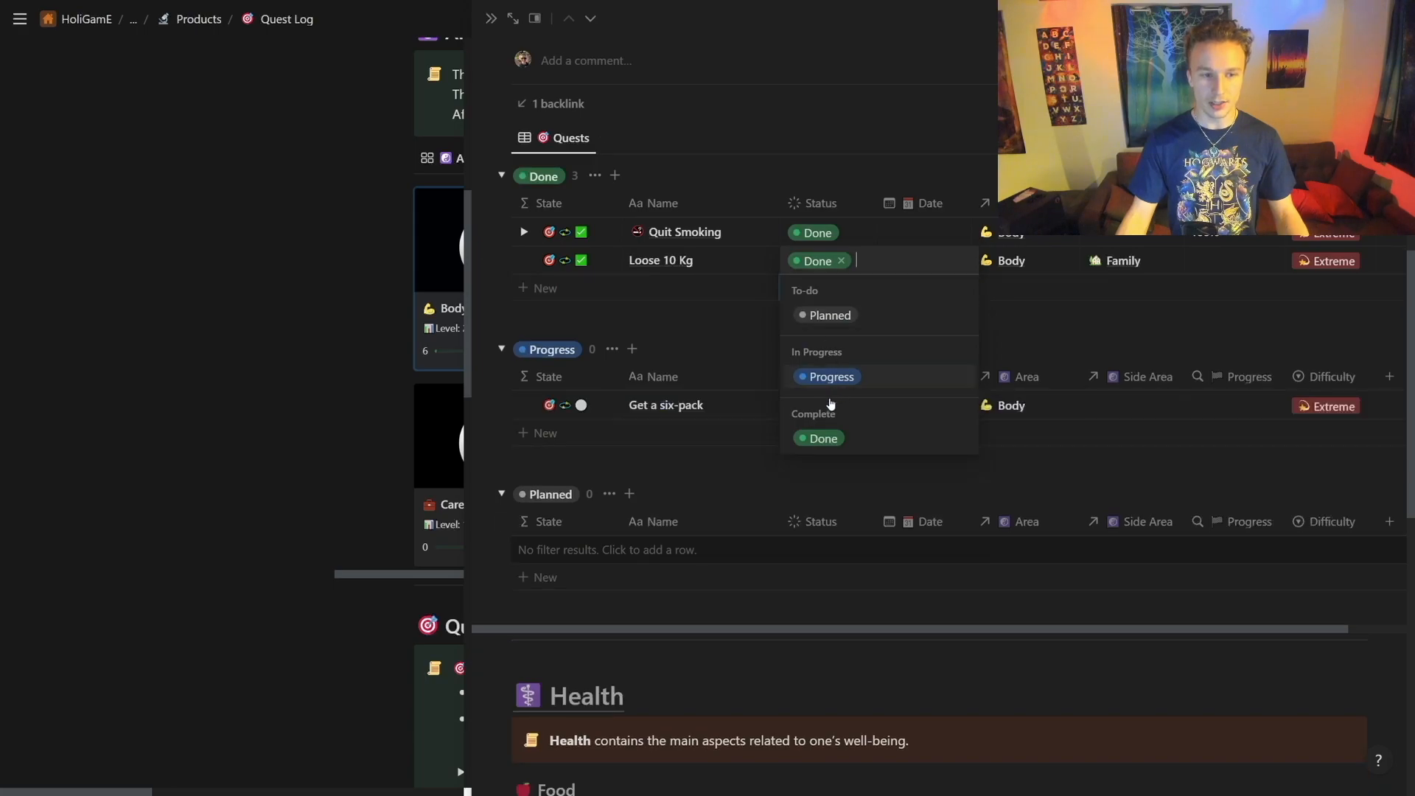
left_click(810, 261)
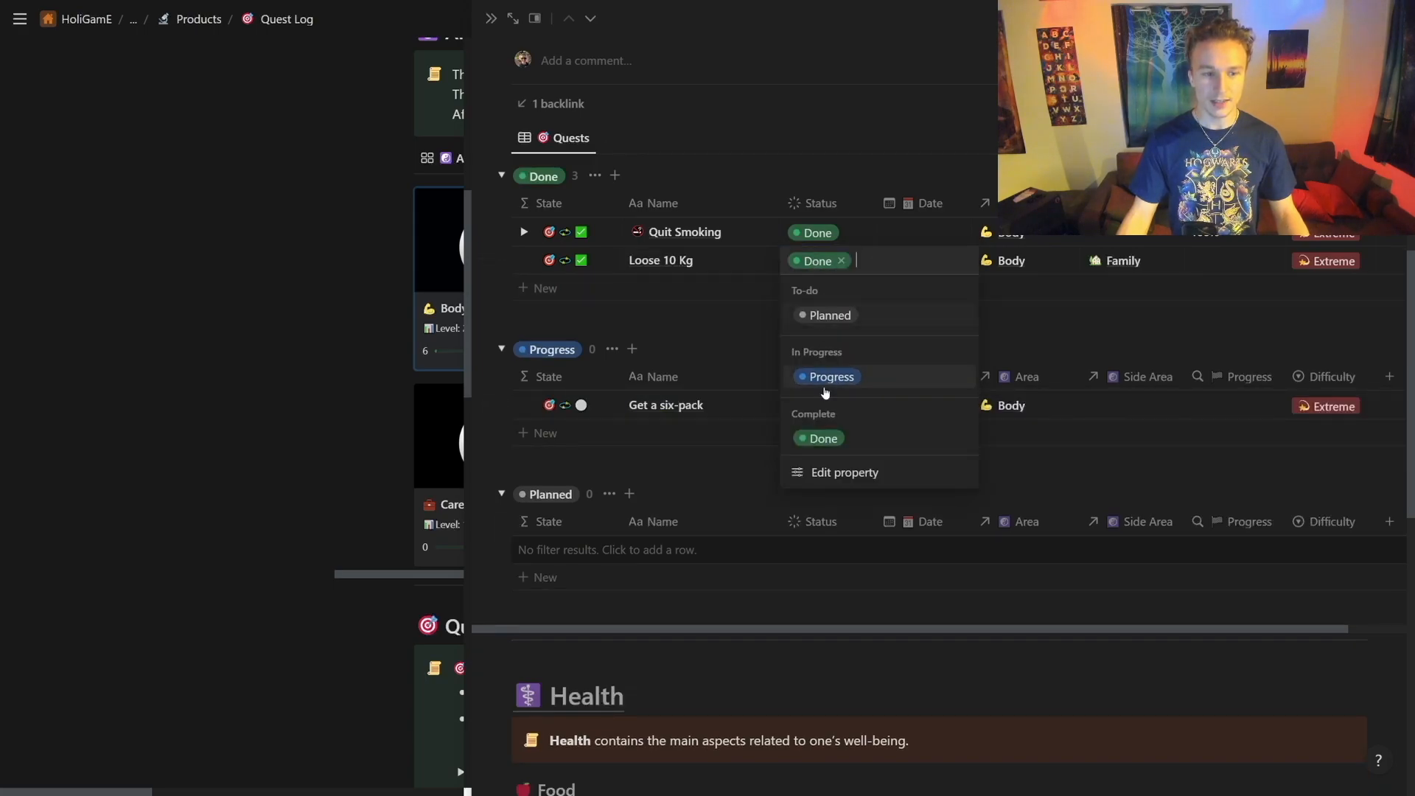
left_click(827, 316)
key("Escape")
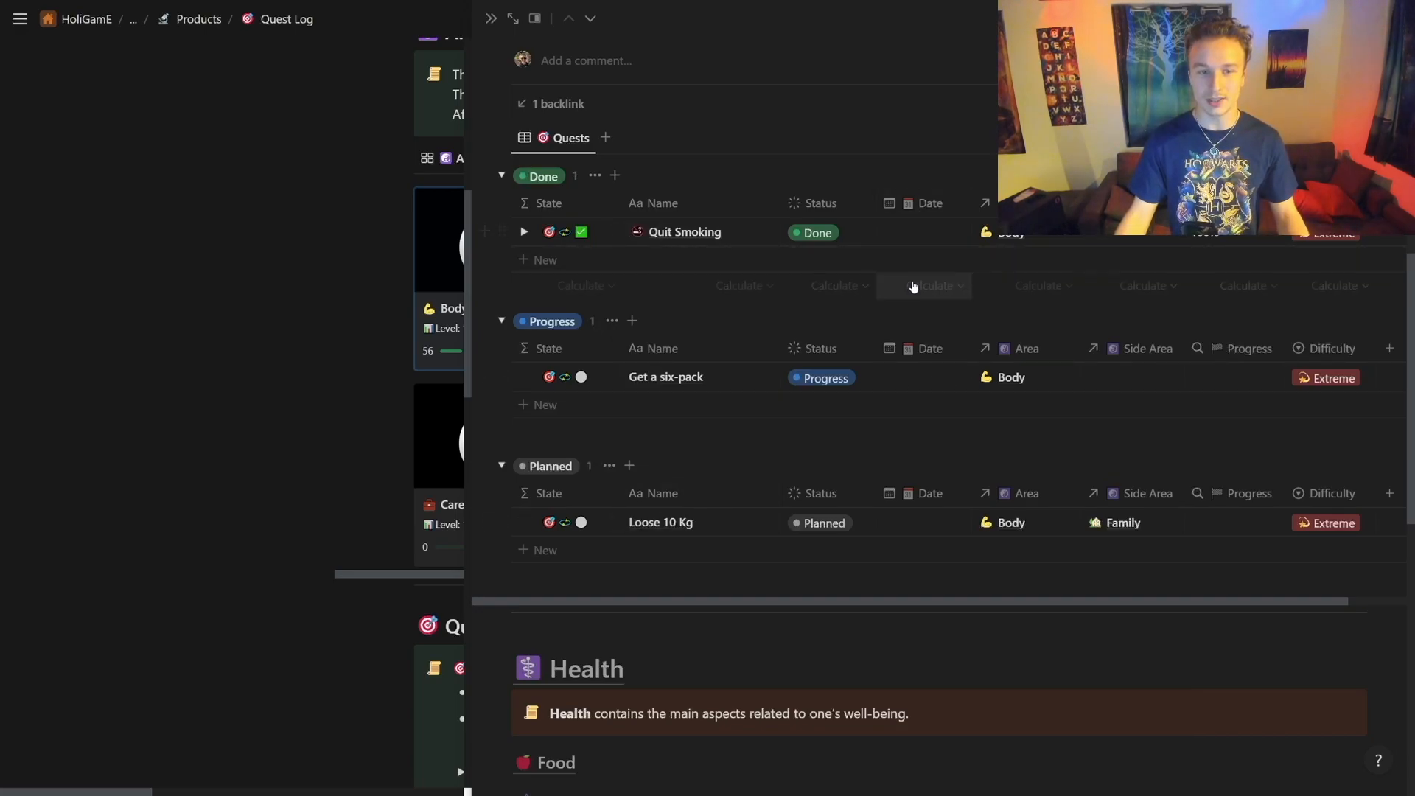
Review the Body page's quest groups, its Health, Fitness and Healing sections and its properties, and close the page
scroll(903, 328, "down", 1)
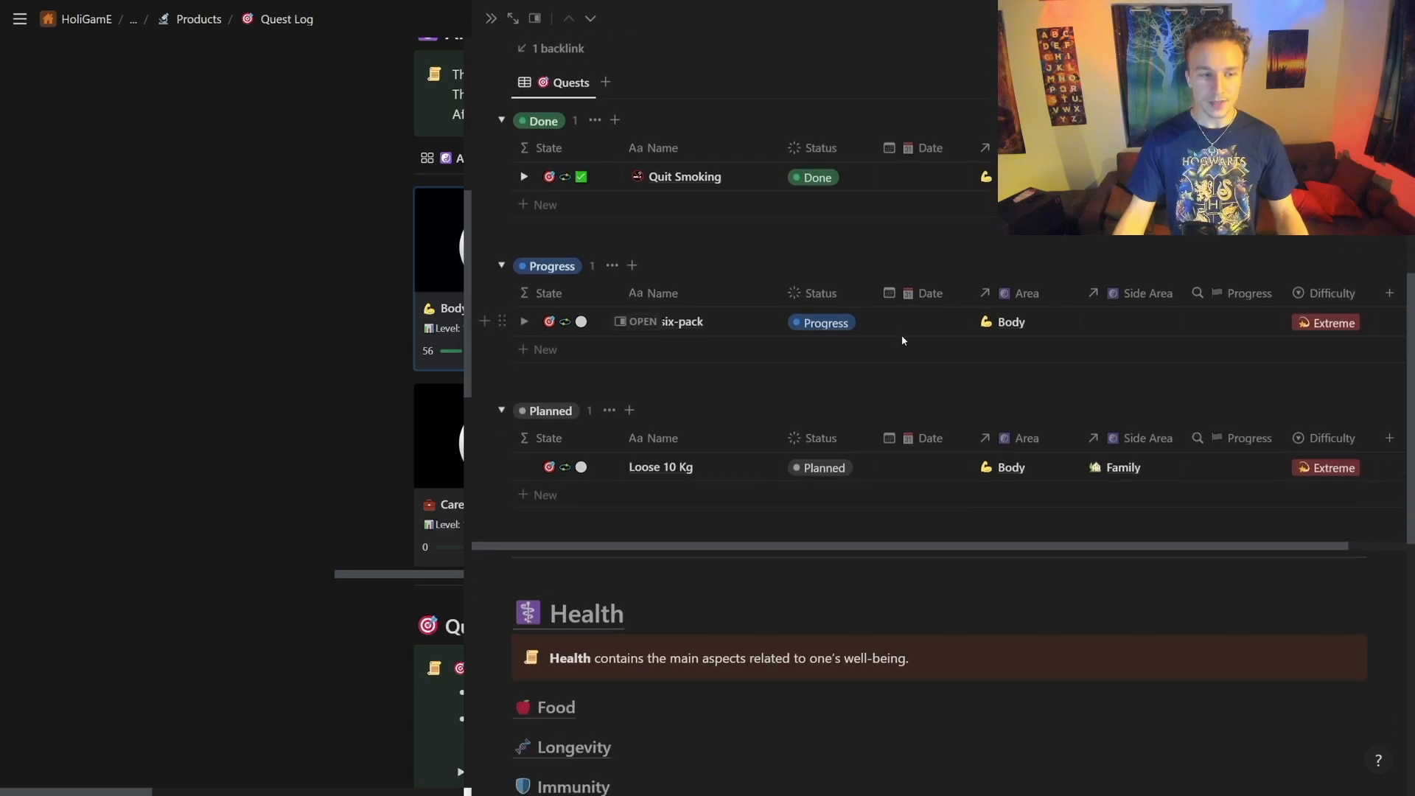
scroll(885, 332, "up", 2)
scroll(833, 324, "down", 2)
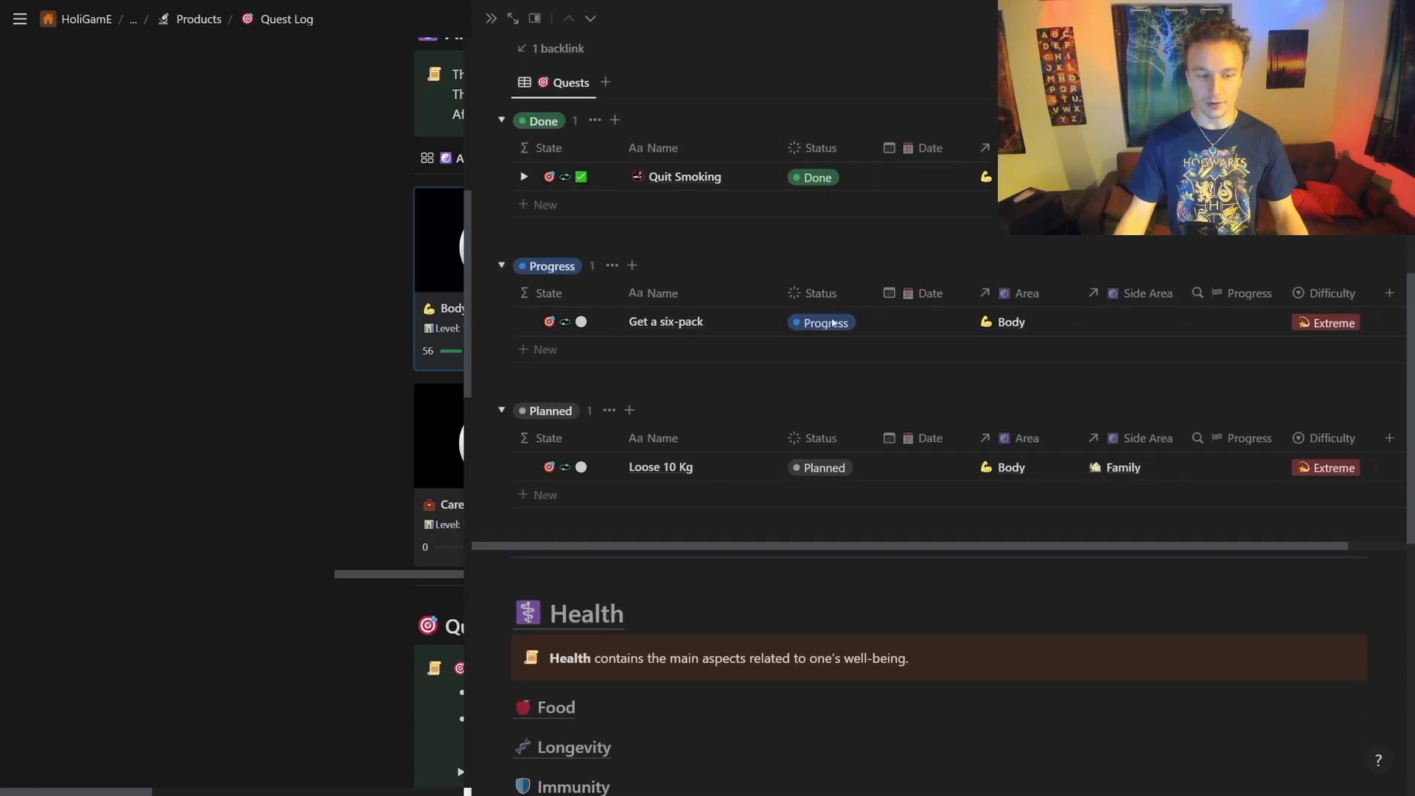
scroll(831, 335, "down", 6)
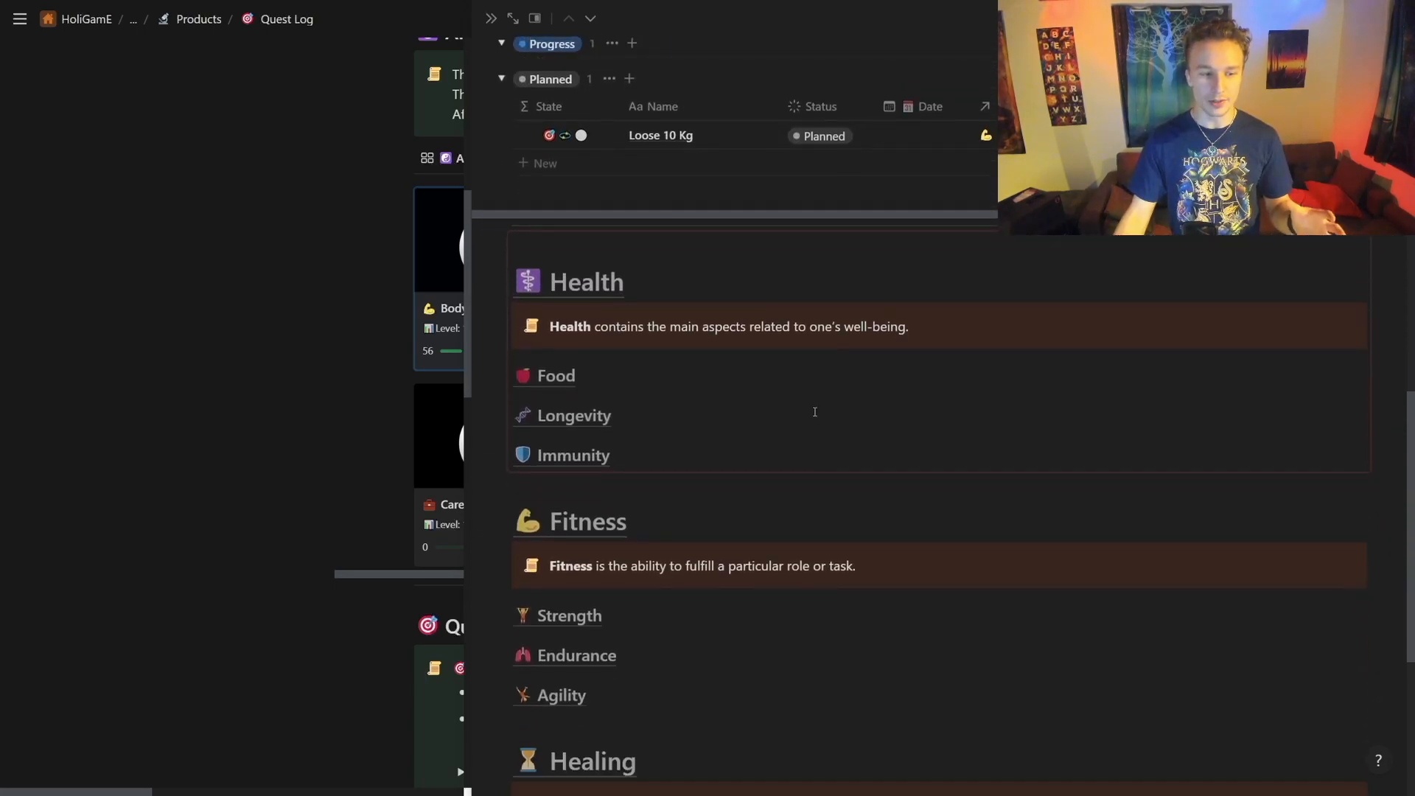
scroll(658, 539, "down", 4)
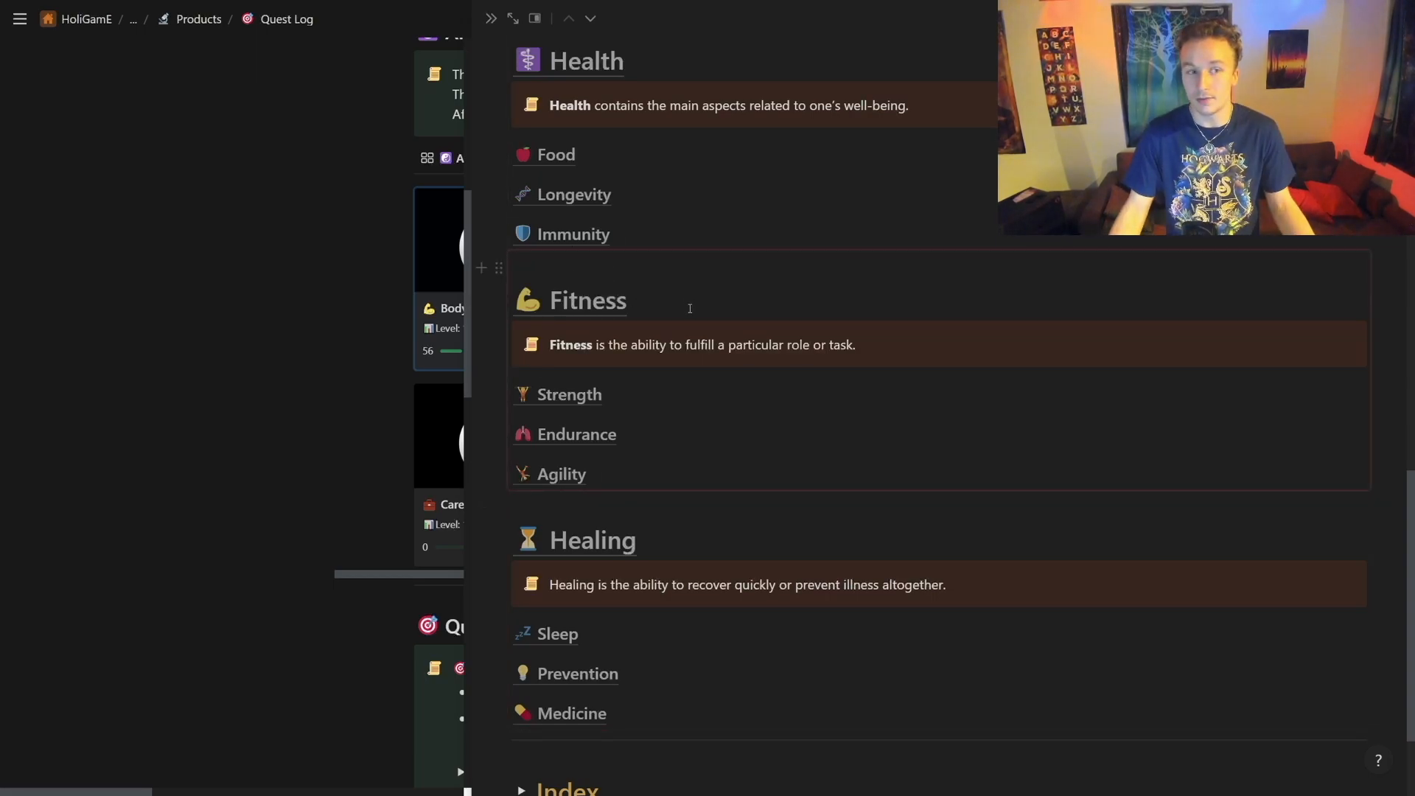
scroll(690, 308, "up", 3)
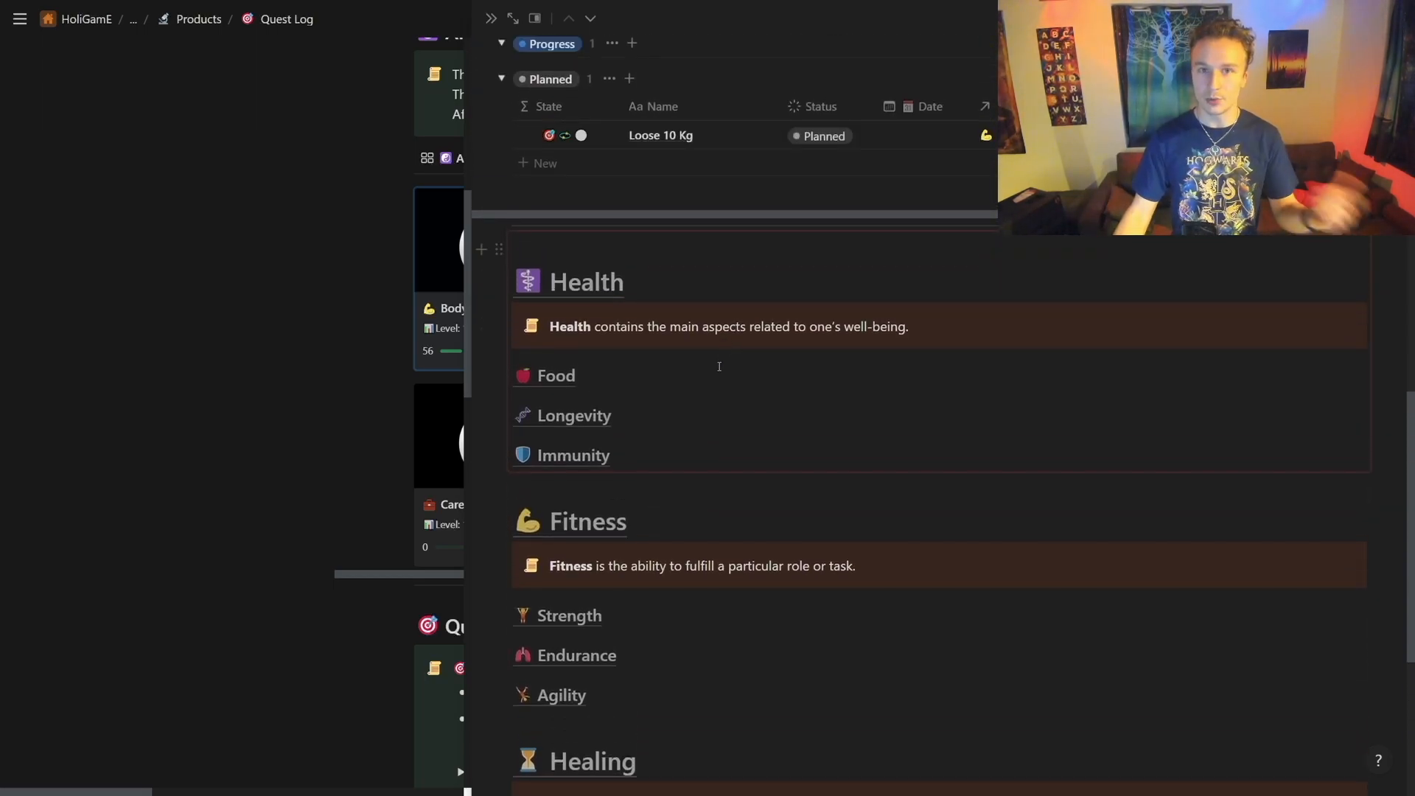
scroll(725, 366, "up", 7)
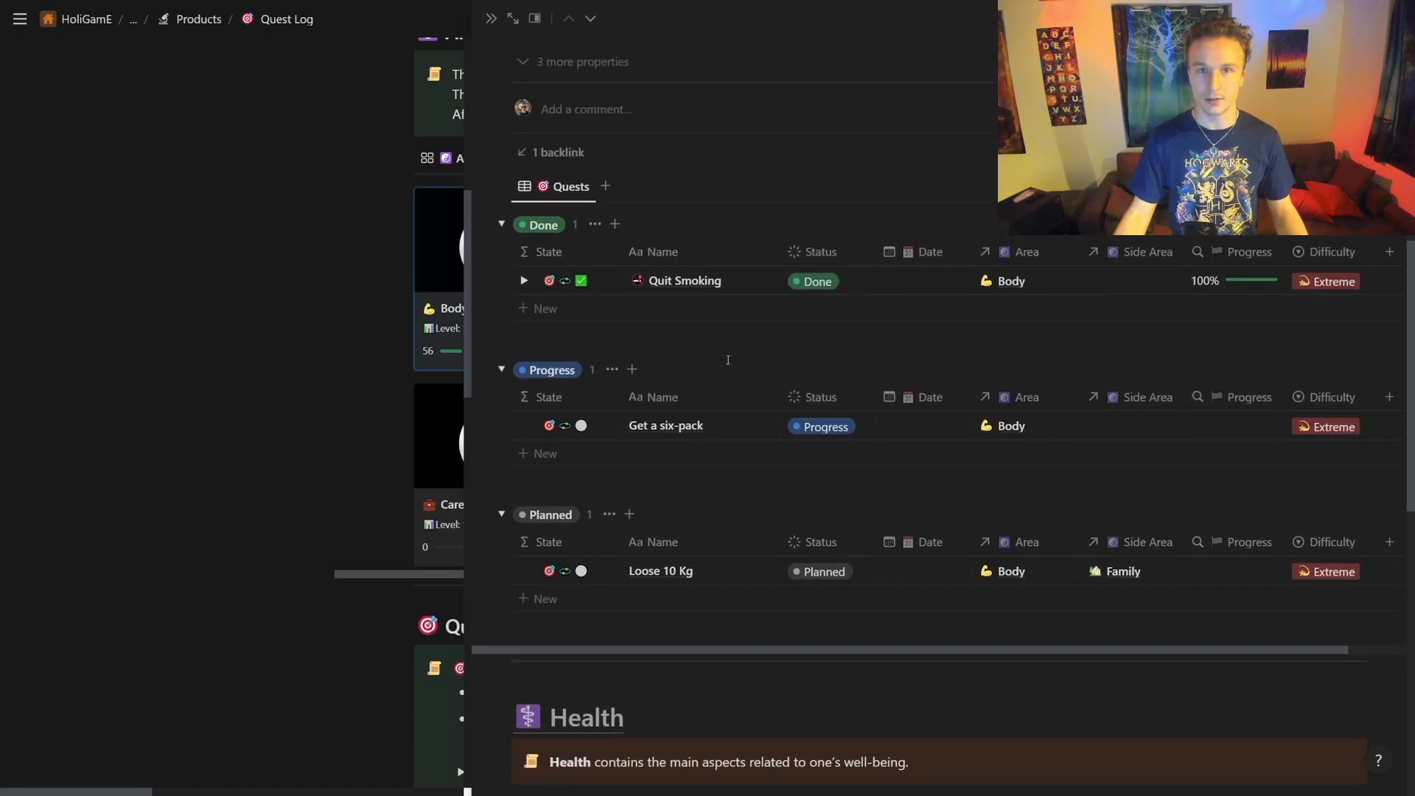
scroll(728, 365, "up", 7)
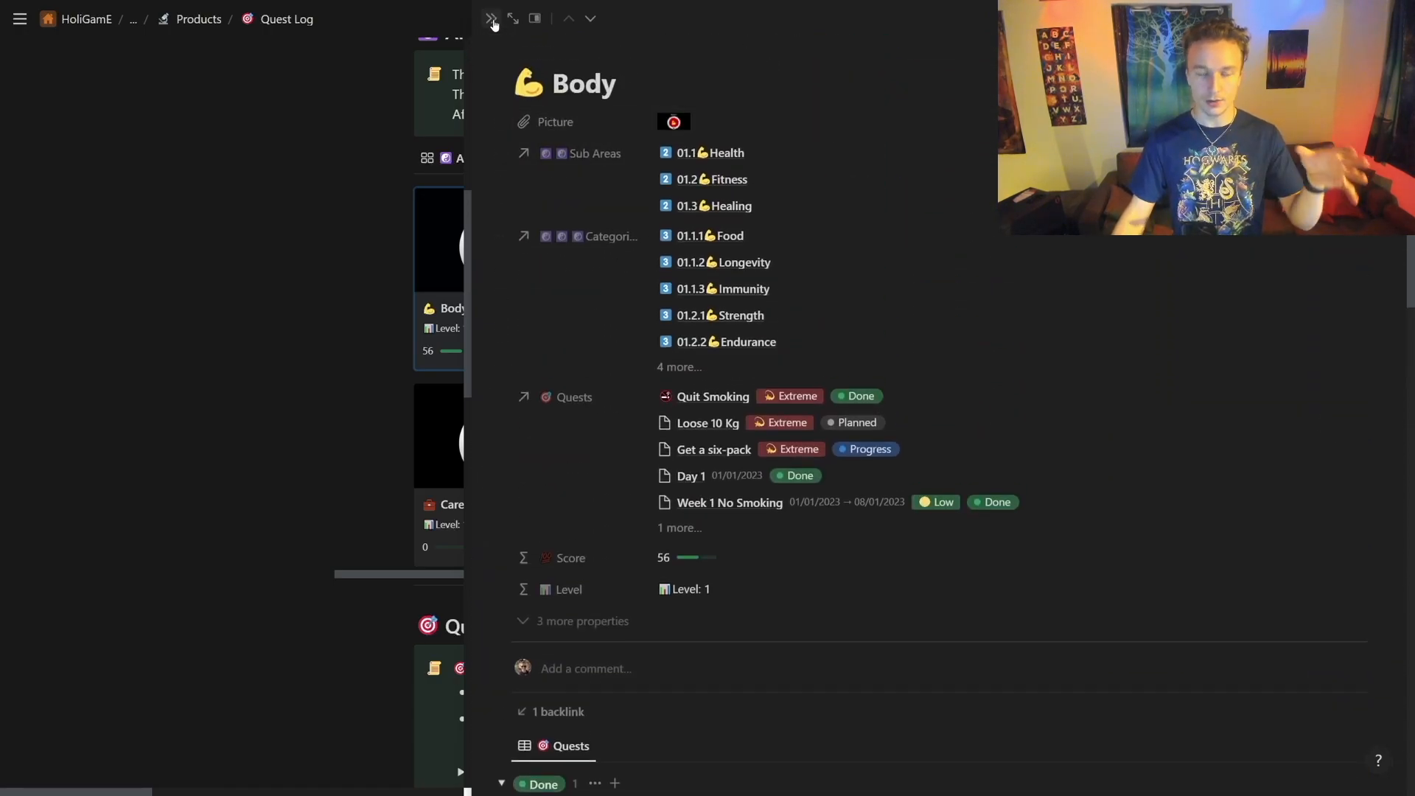
left_click(487, 134)
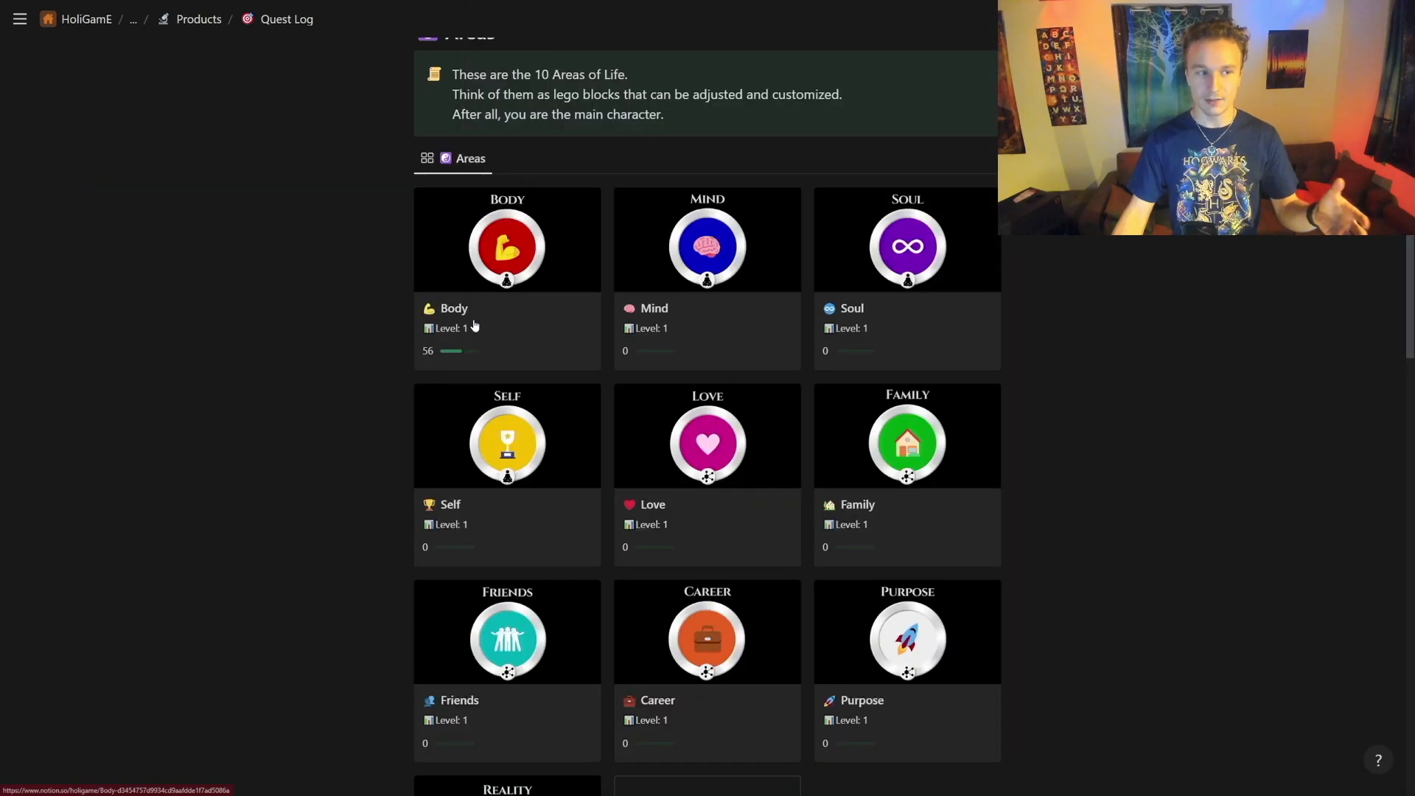
Open the Defeat Saruman task through the Defeat Sauron quest and apply the Quest template to its page
scroll(550, 395, "down", 5)
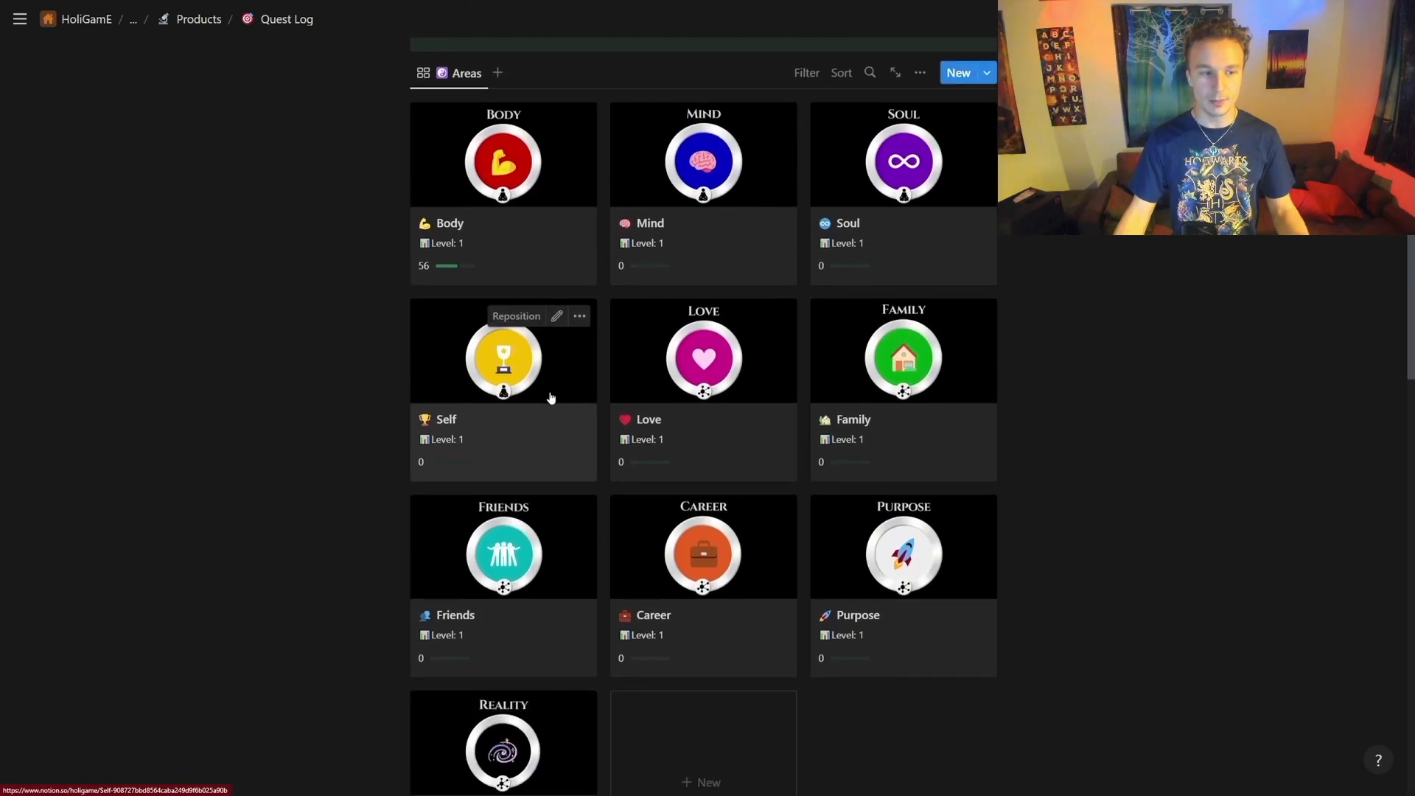
scroll(552, 398, "down", 8)
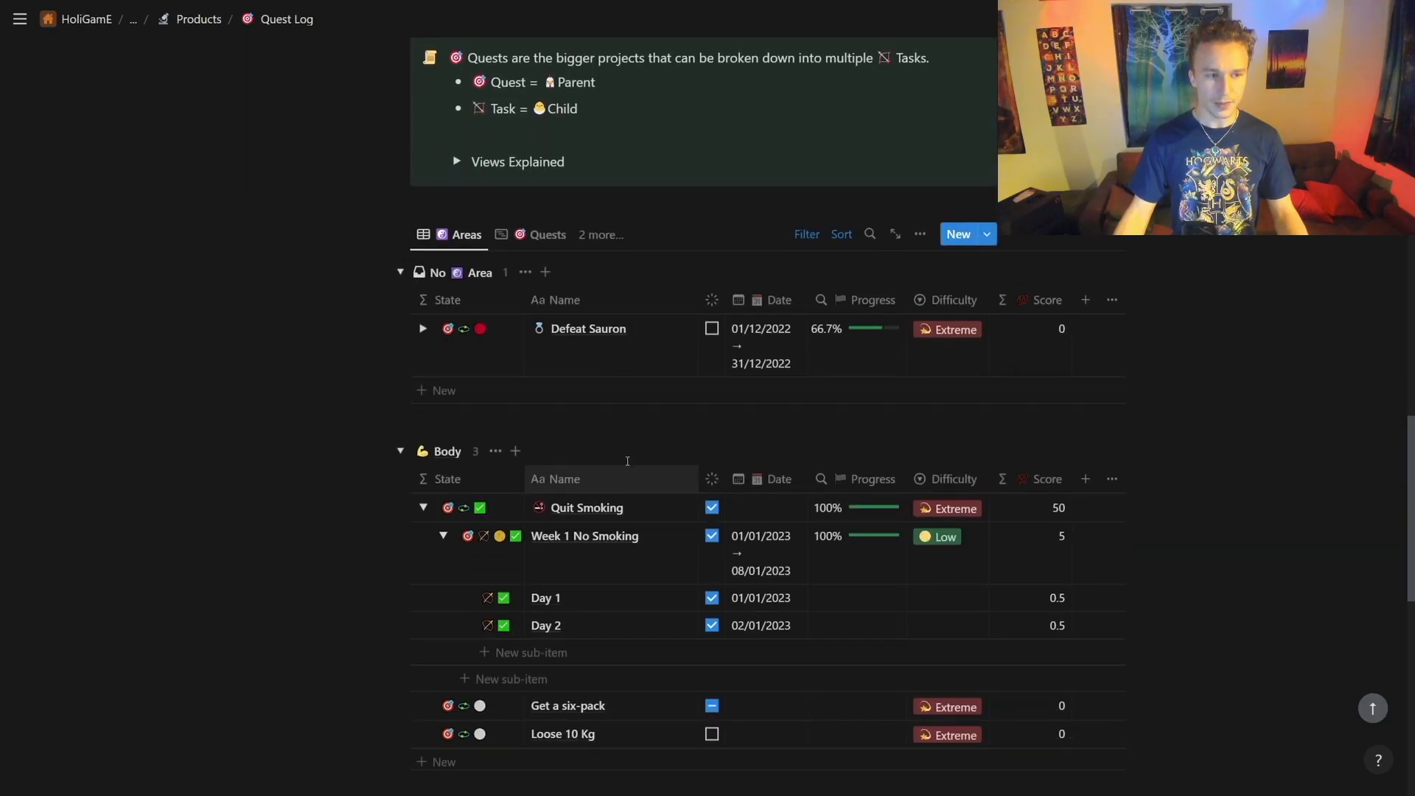
left_click(671, 330)
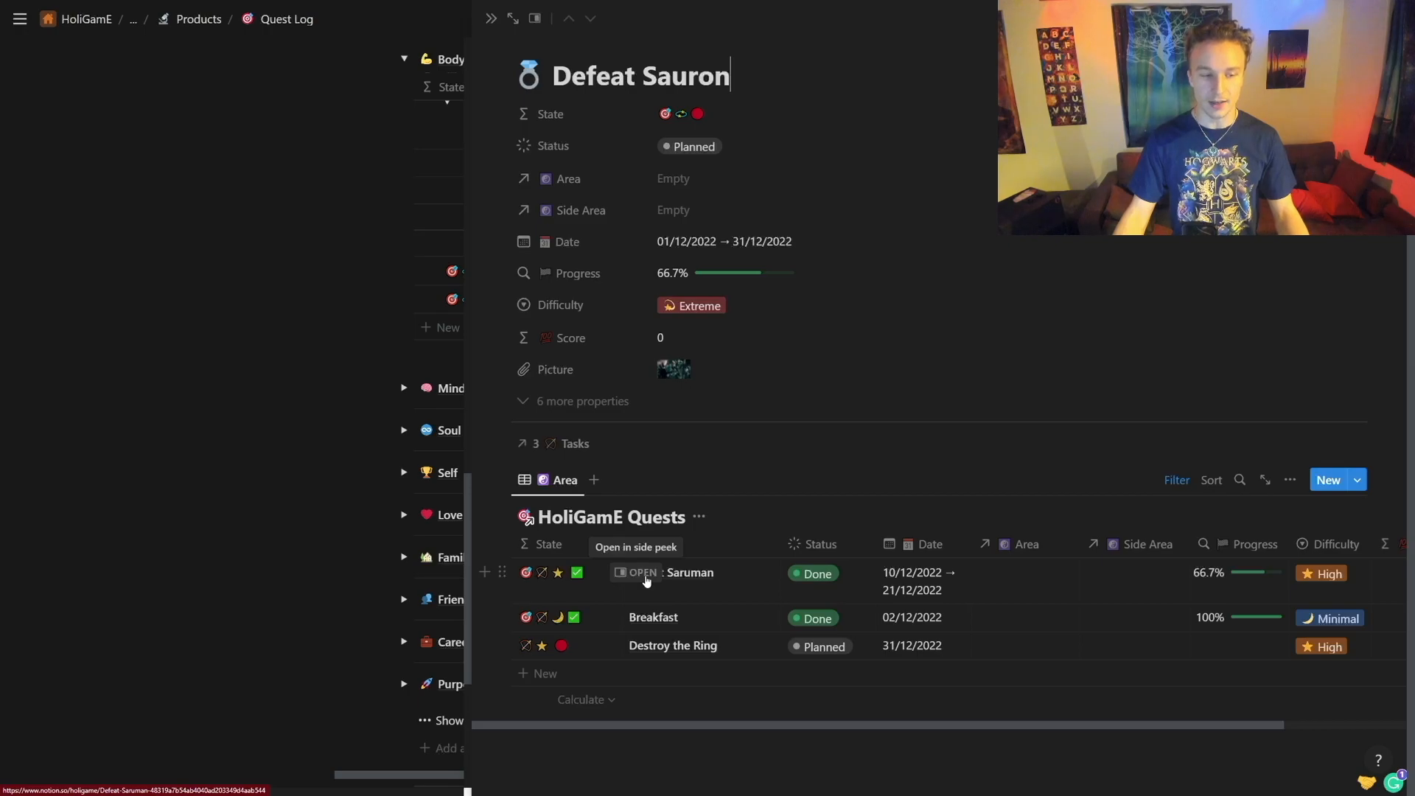
left_click(645, 576)
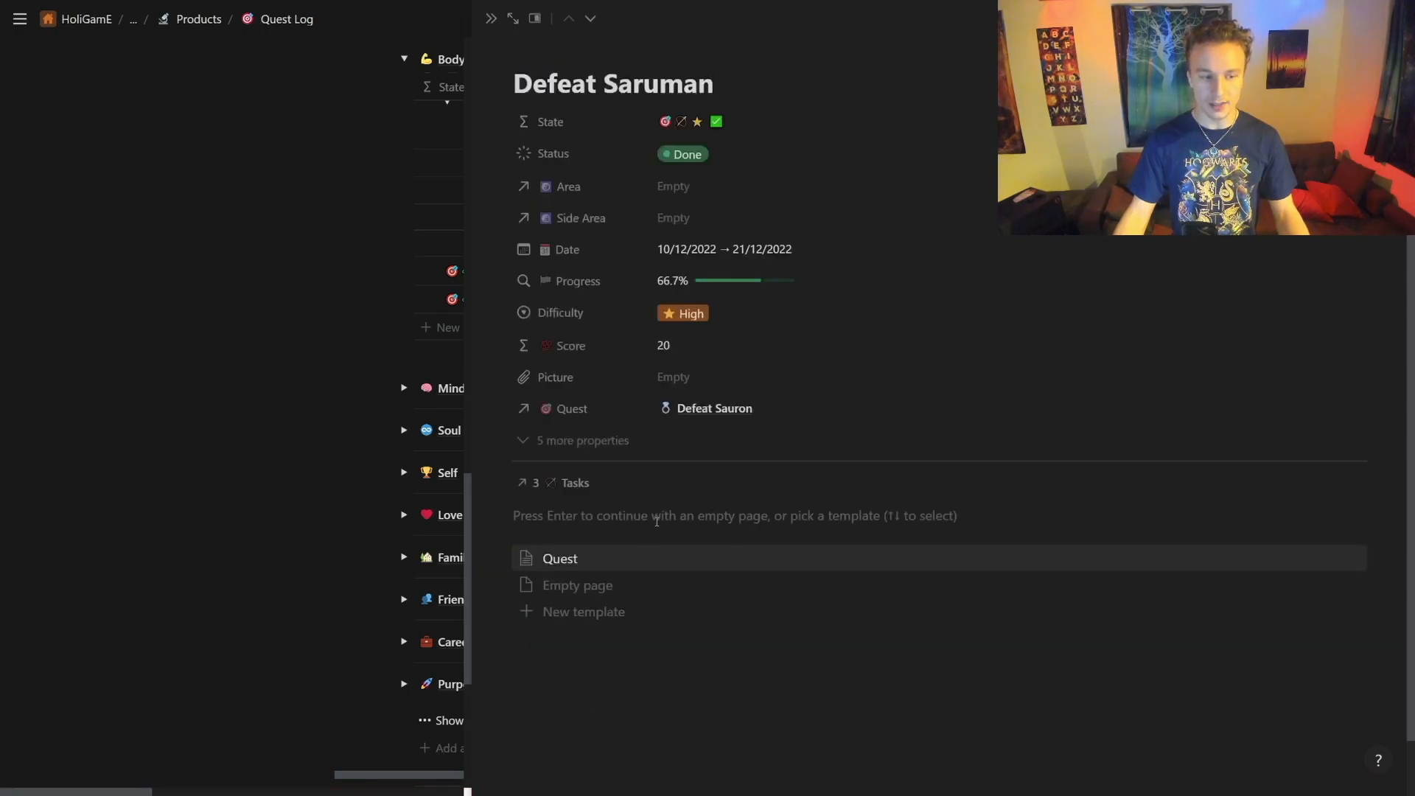
left_click(579, 559)
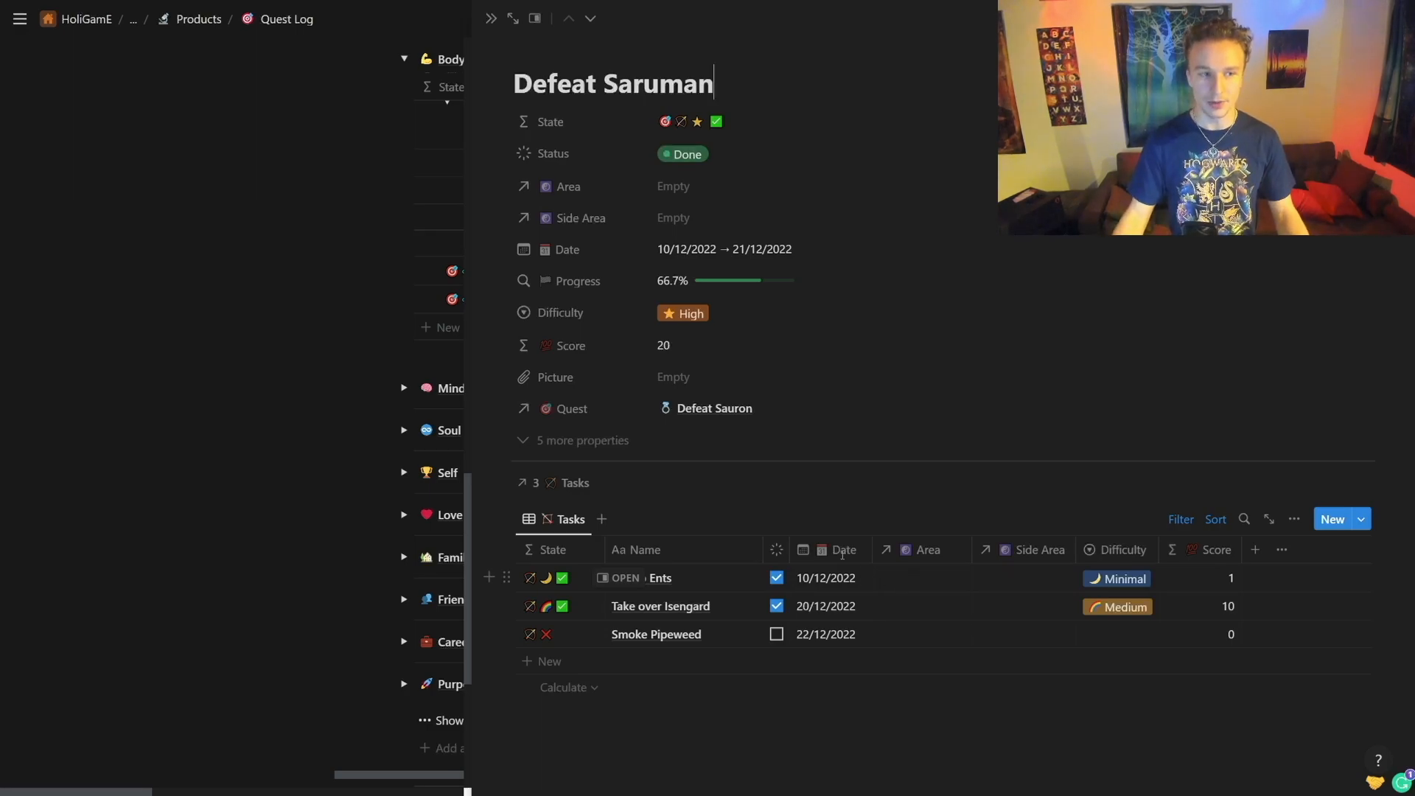
left_click(715, 409)
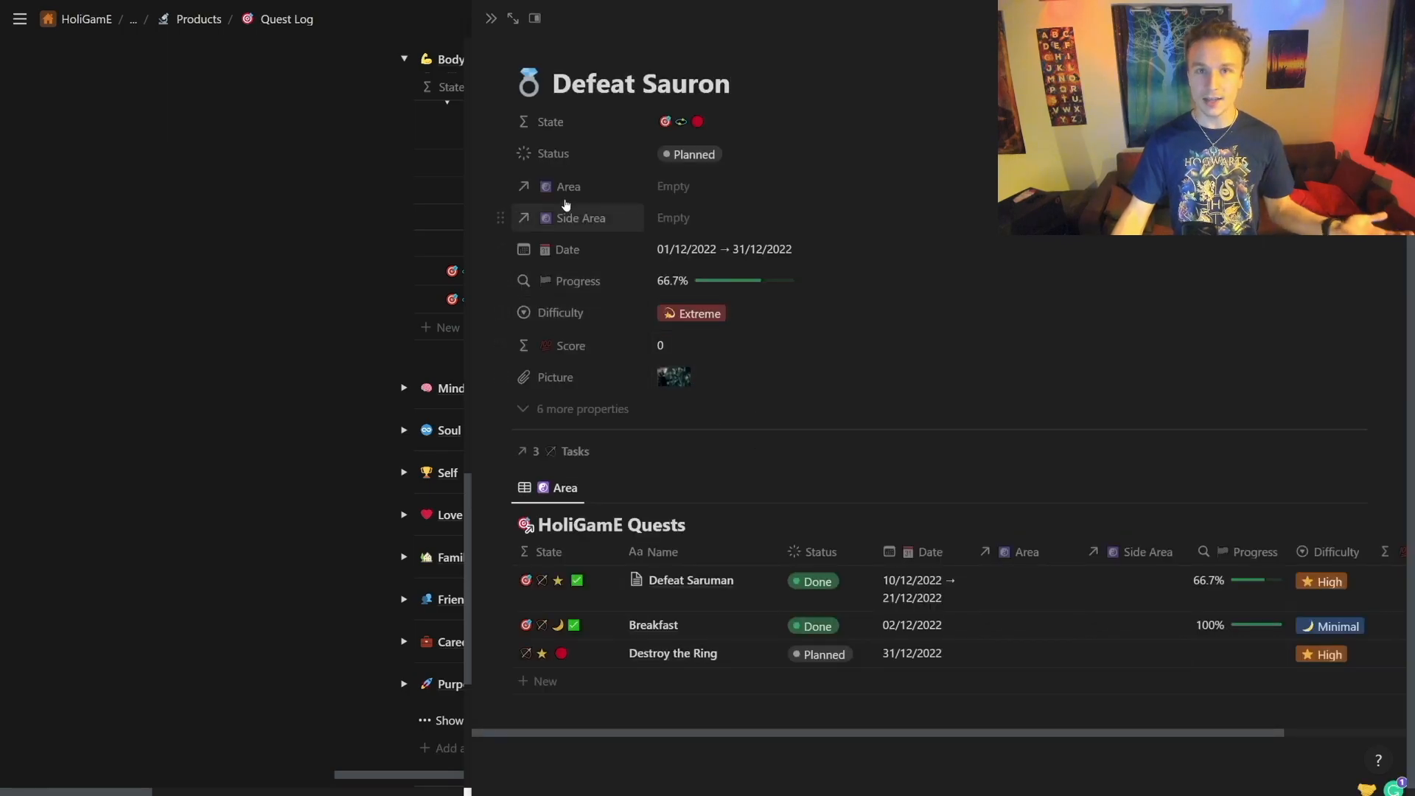
left_click(492, 25)
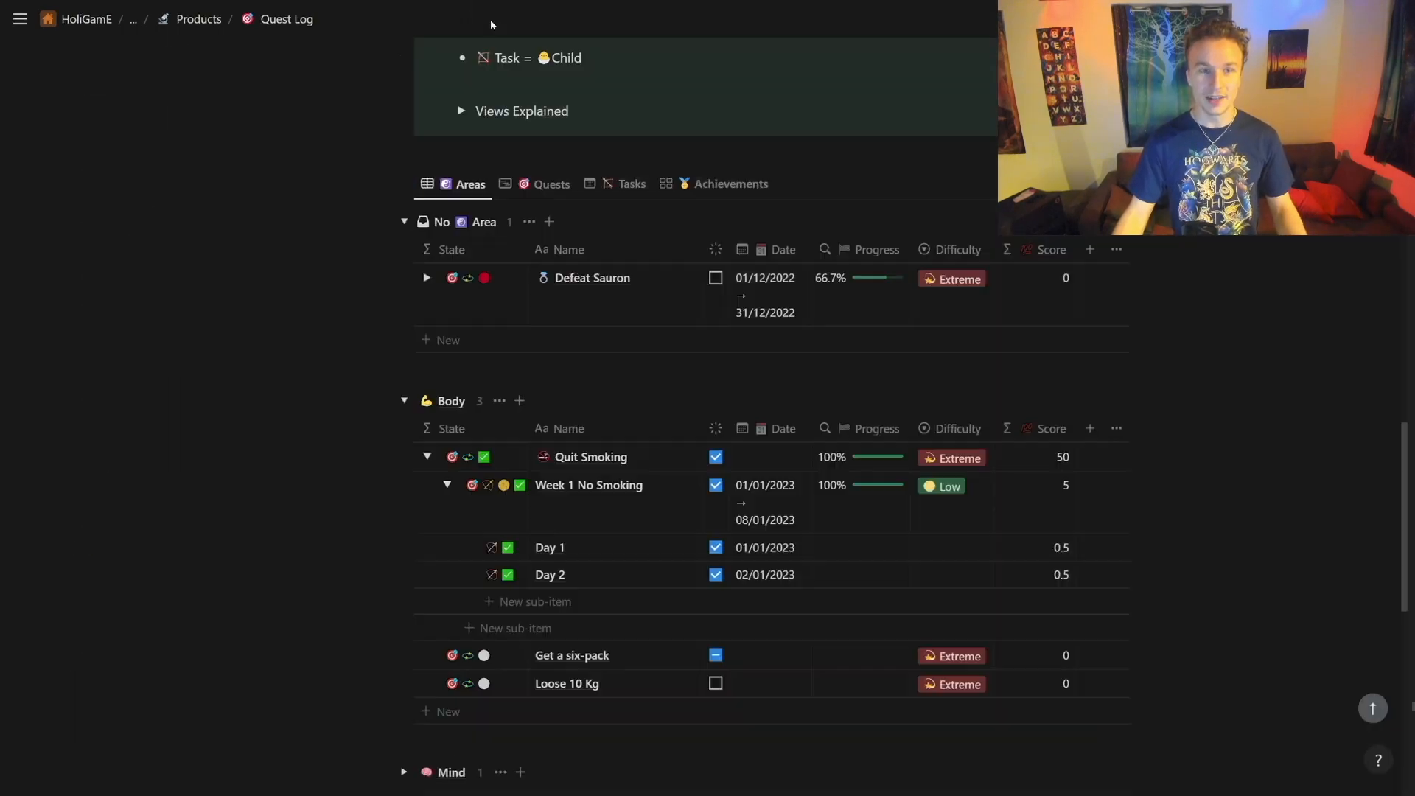